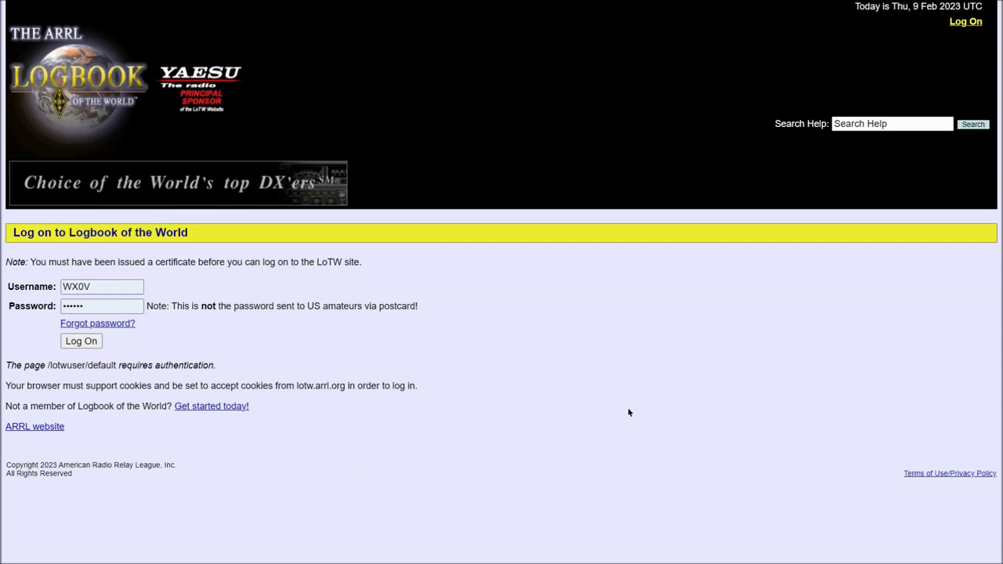
# Step: Log on to the LoTW account using the browser's saved username and password
pyautogui.click(116, 288)
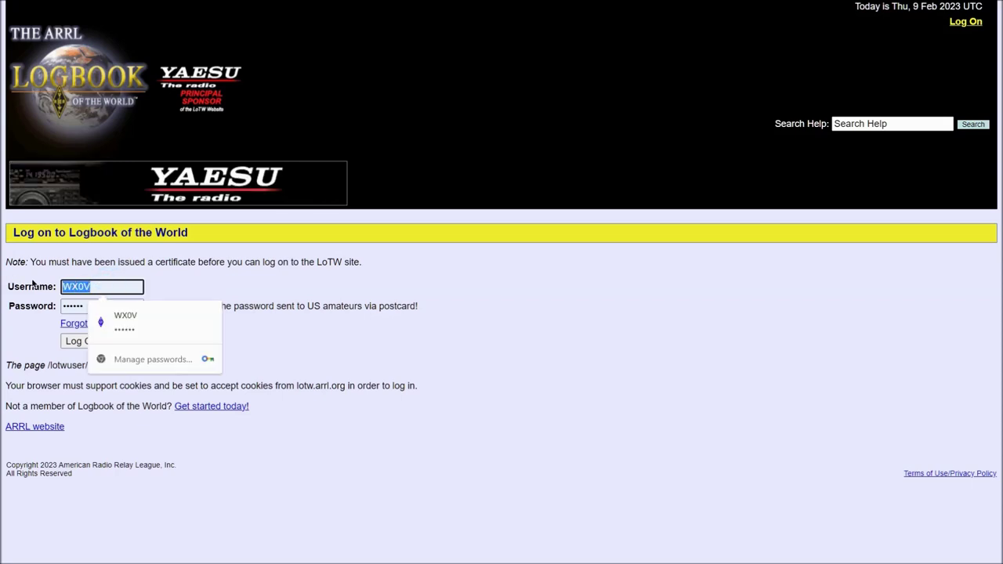
pyautogui.click(264, 287)
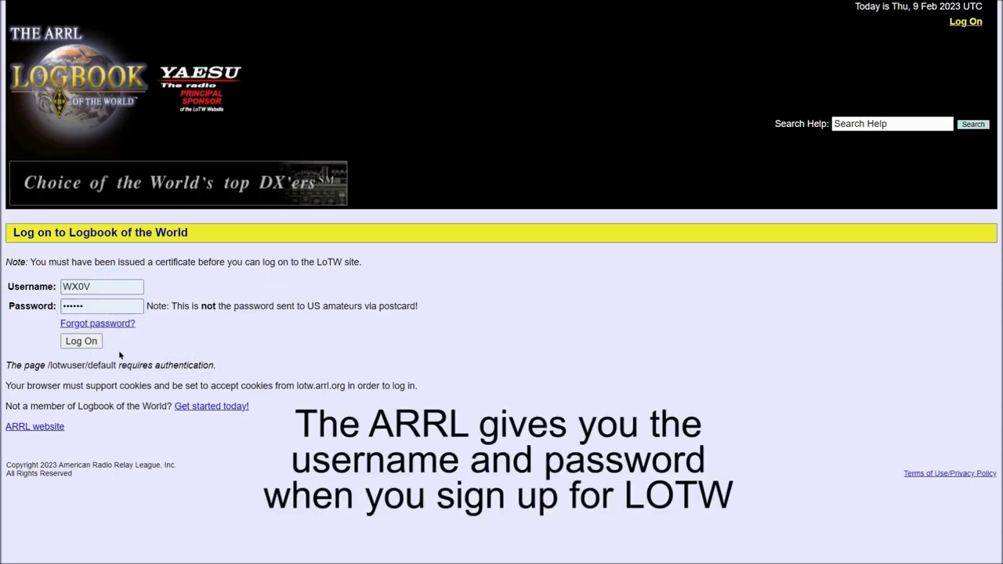
pyautogui.click(81, 342)
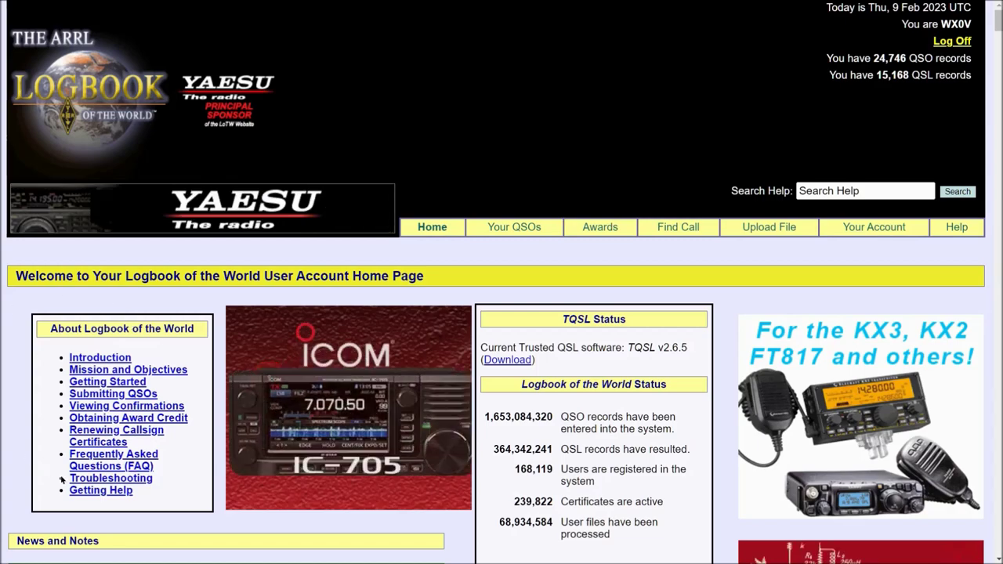
# Step: Scroll through the home page's News and Notes and Triple Play WAS winners, then back to top
pyautogui.scroll(-5, 131, 498)
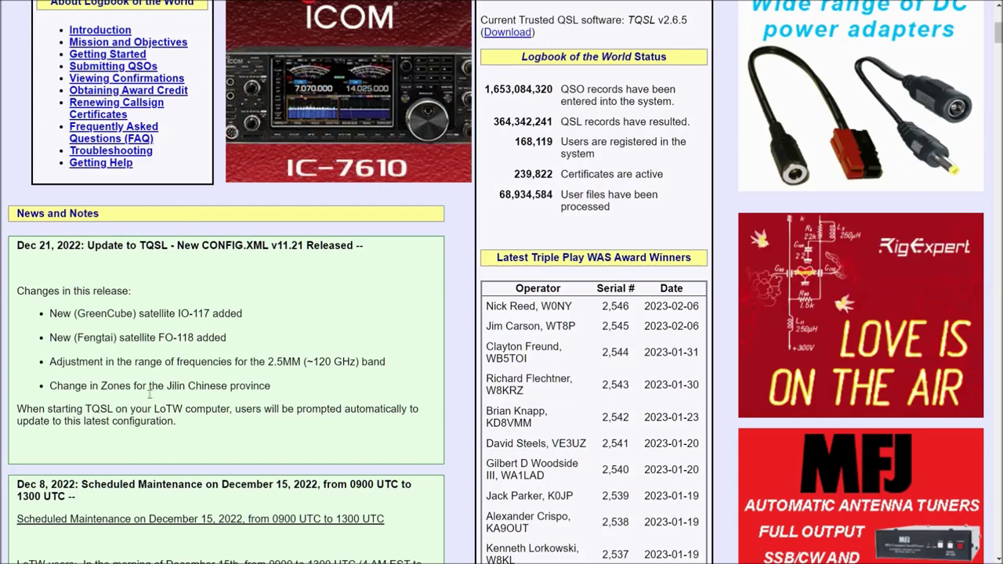
pyautogui.scroll(-2, 149, 417)
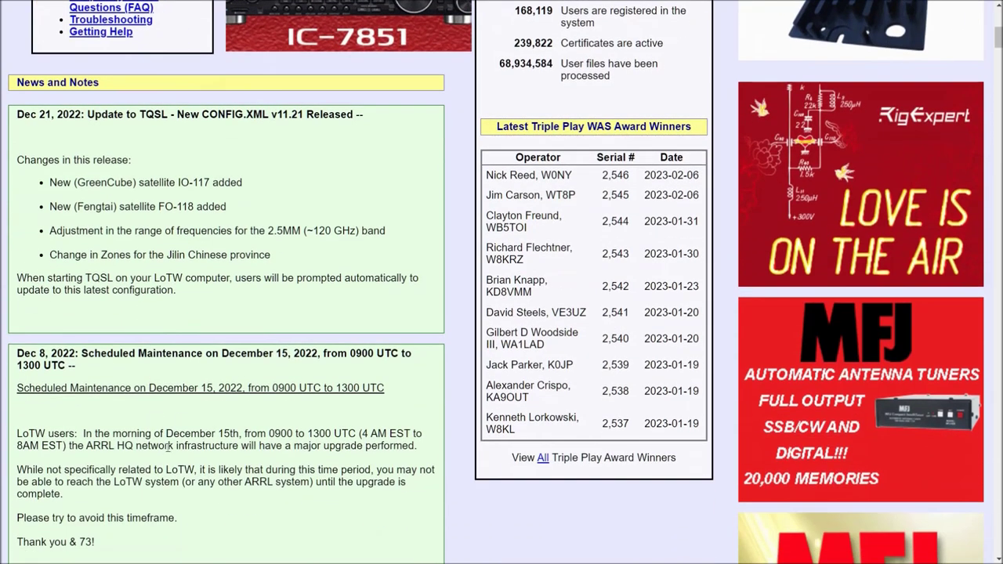
pyautogui.scroll(-3, 175, 250)
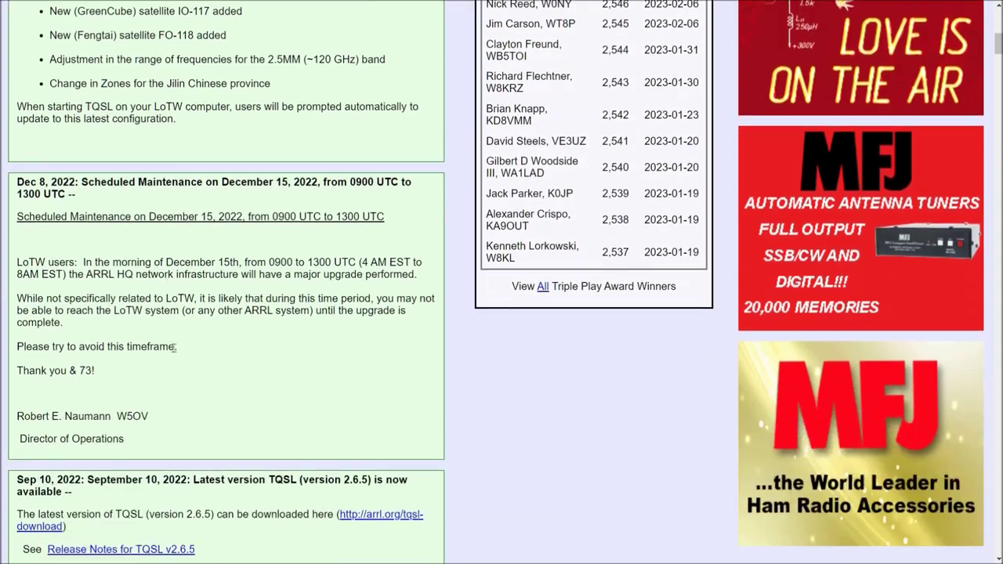
pyautogui.scroll(5, 167, 343)
pyautogui.scroll(2, 167, 342)
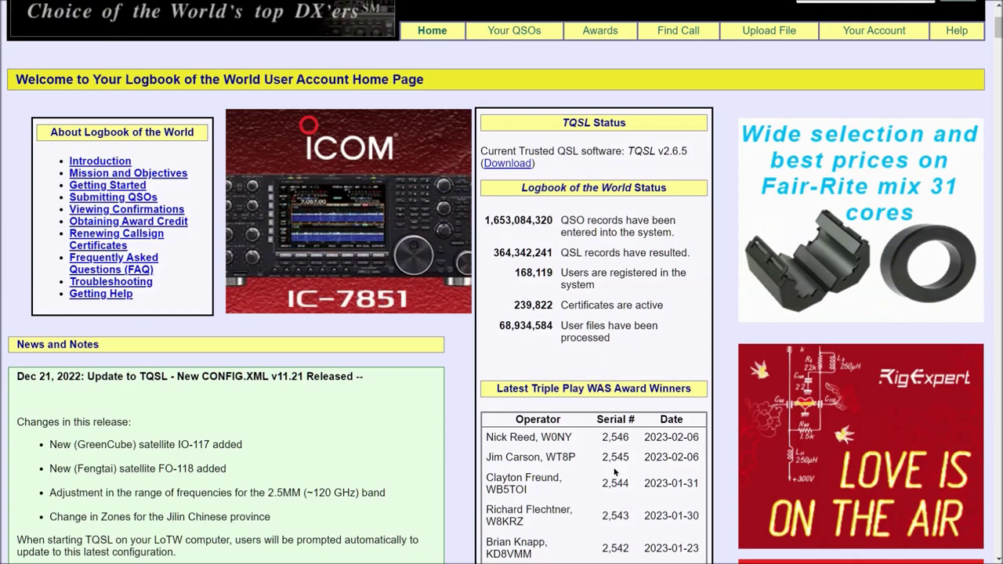
pyautogui.scroll(-3, 485, 256)
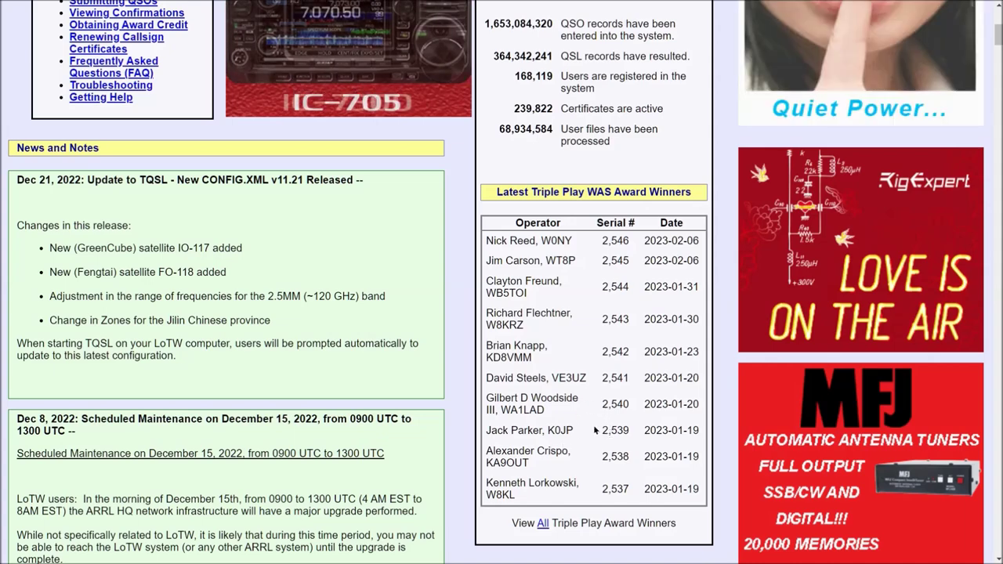
pyautogui.scroll(5, 471, 248)
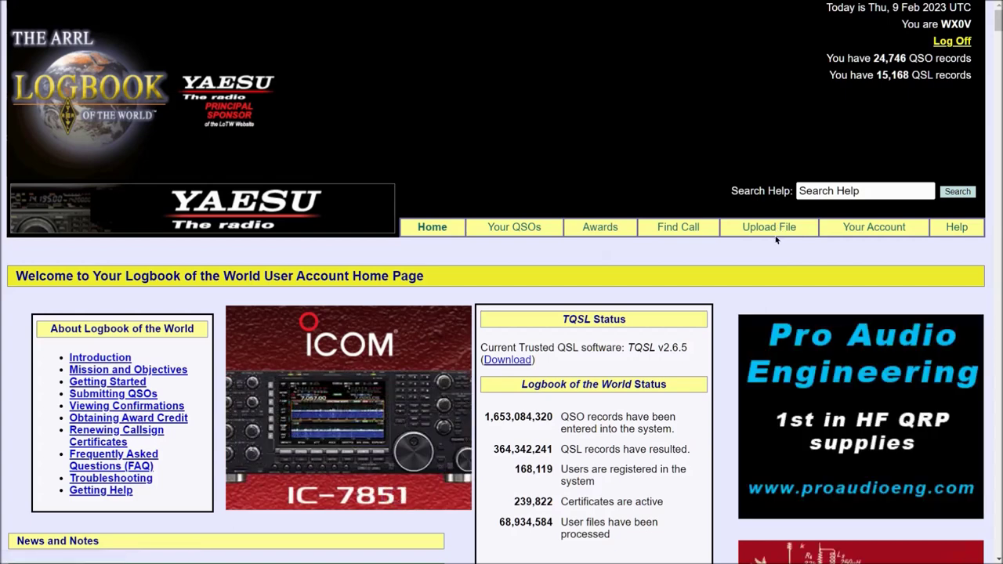
# Step: Go to the Logbook File Upload page for .TQ8 logs and .TQ5 certificate requests
pyautogui.click(774, 228)
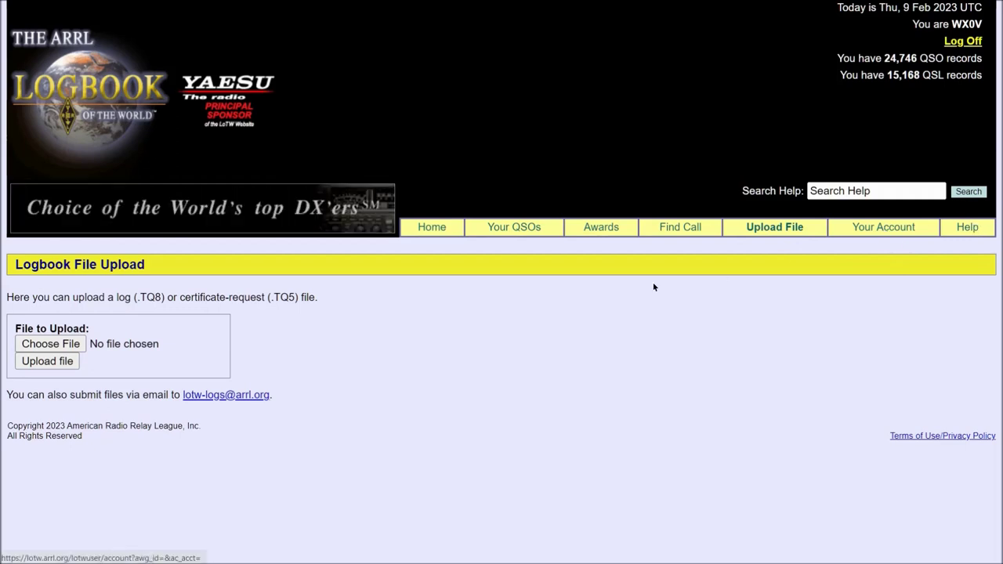
# Step: View the QSO Download Report page and then the account's QSO statistics
pyautogui.click(511, 230)
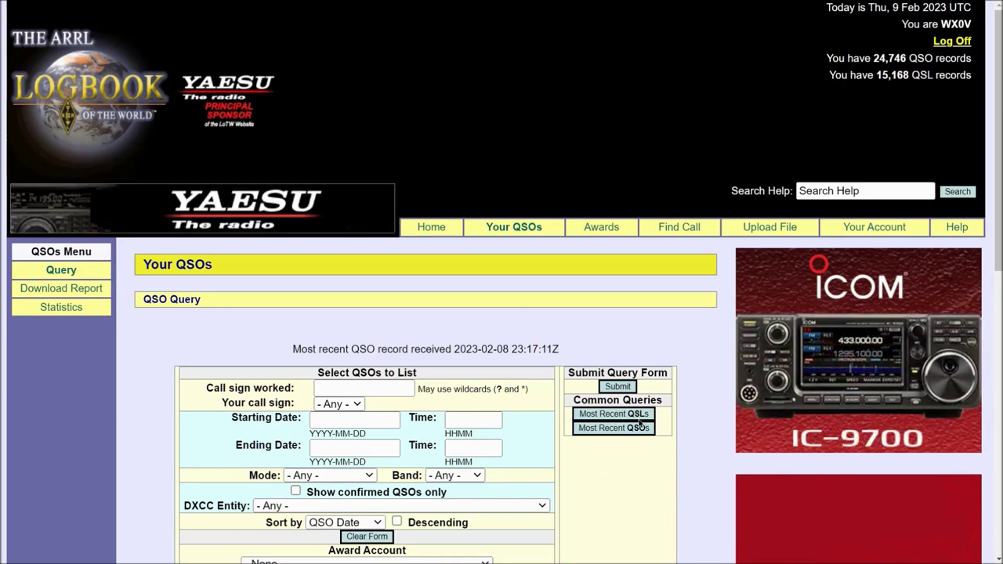
pyautogui.click(58, 289)
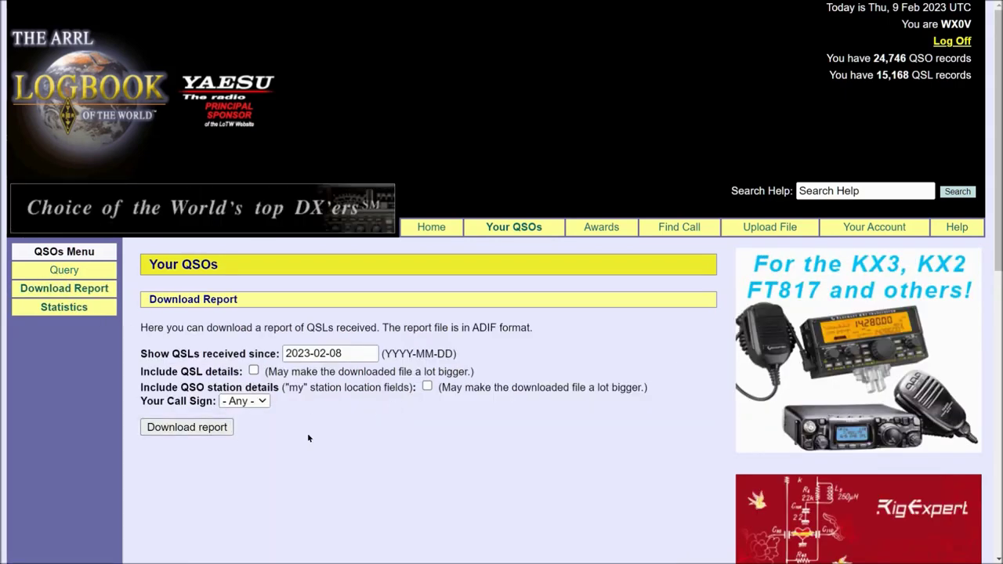
pyautogui.click(70, 310)
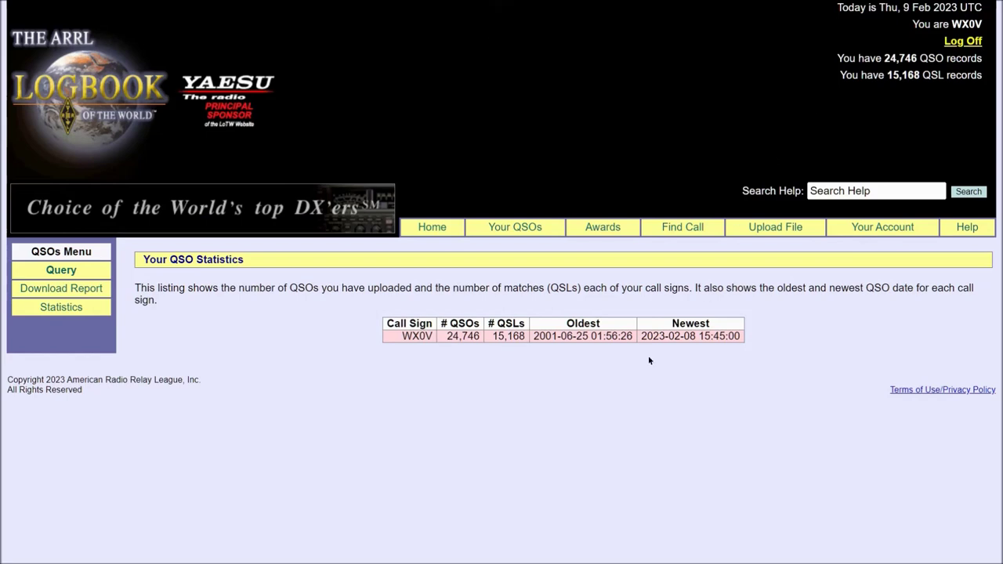
pyautogui.moveTo(551, 338); pyautogui.dragTo(608, 321)
pyautogui.click(634, 337)
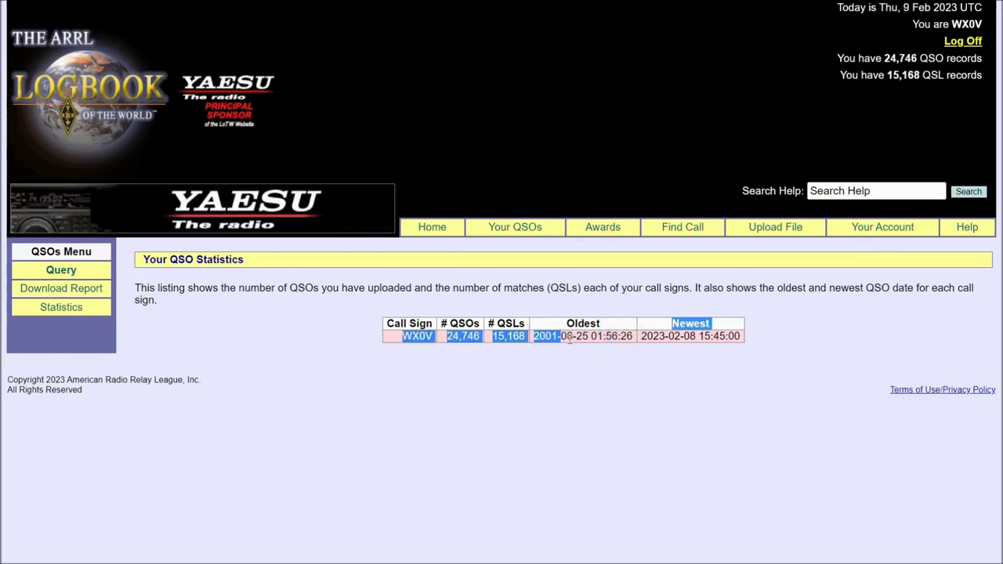
pyautogui.click(611, 335)
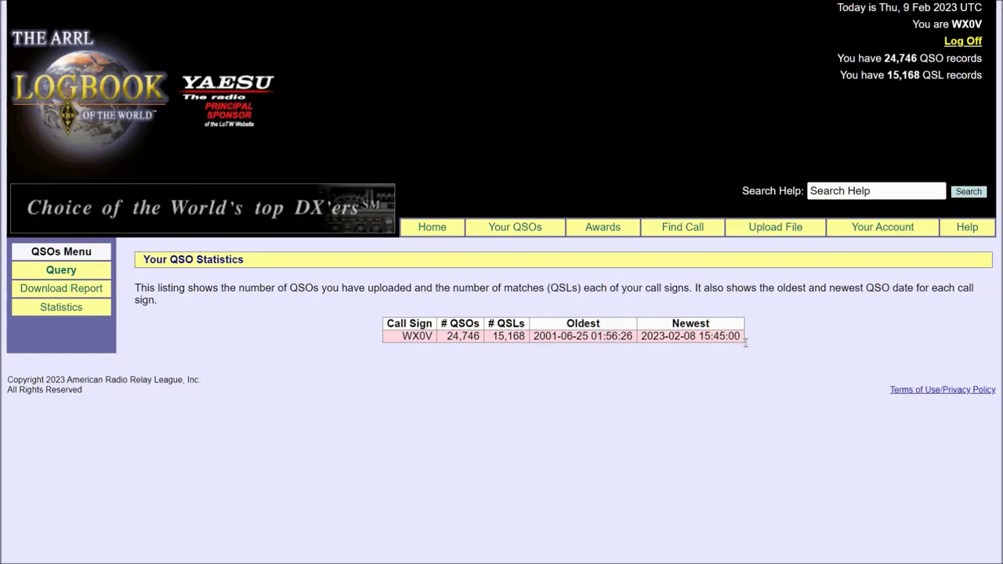
pyautogui.moveTo(745, 342); pyautogui.dragTo(651, 376)
pyautogui.click(652, 377)
pyautogui.click(74, 271)
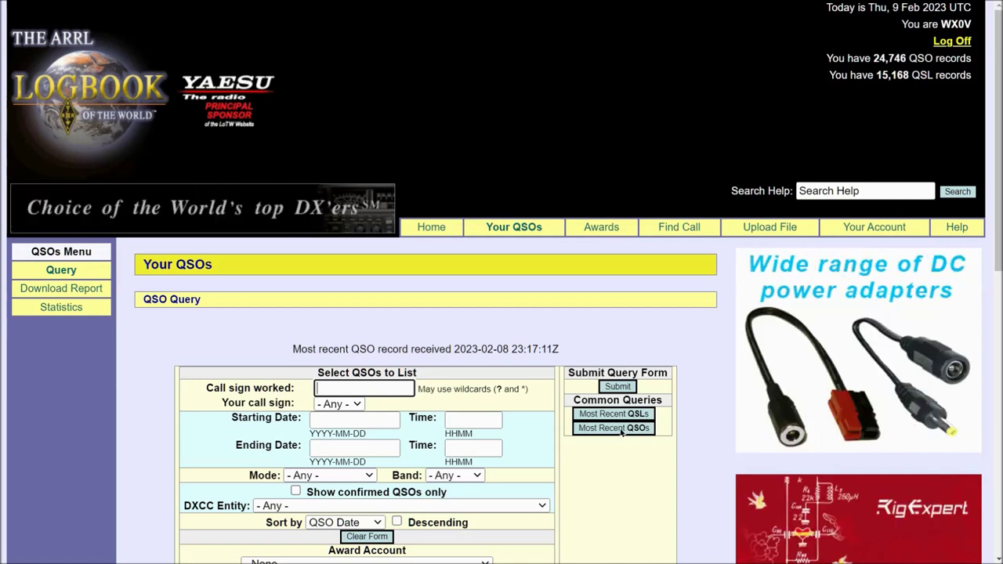
pyautogui.click(614, 428)
pyautogui.scroll(4, 555, 409)
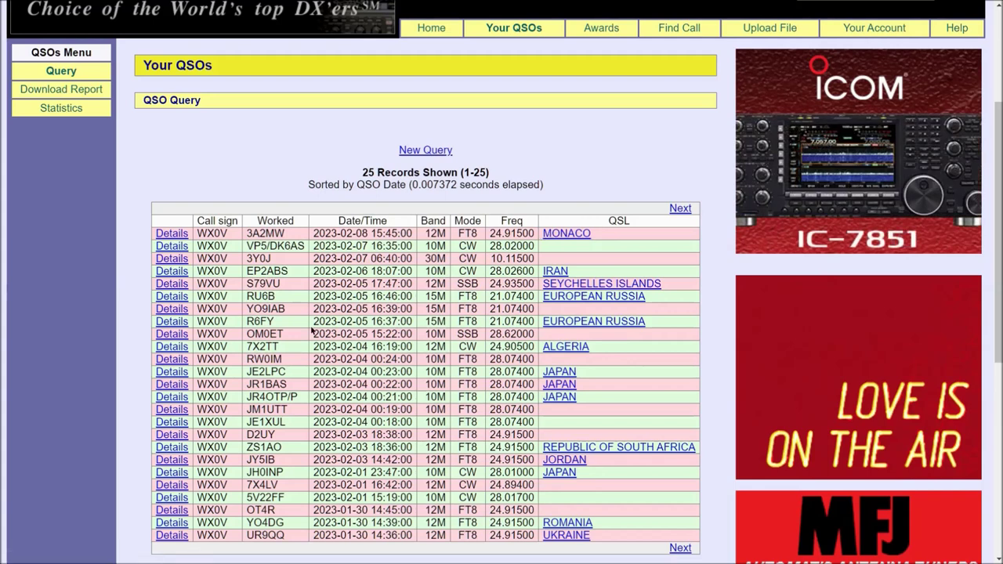
pyautogui.moveTo(245, 222); pyautogui.dragTo(196, 222)
pyautogui.click(197, 222)
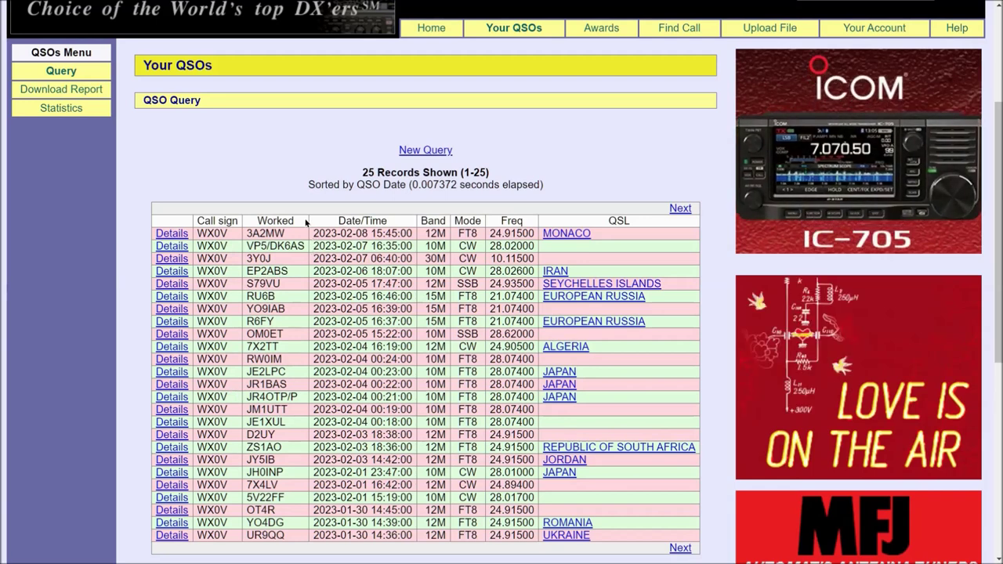
pyautogui.moveTo(307, 223); pyautogui.dragTo(251, 229)
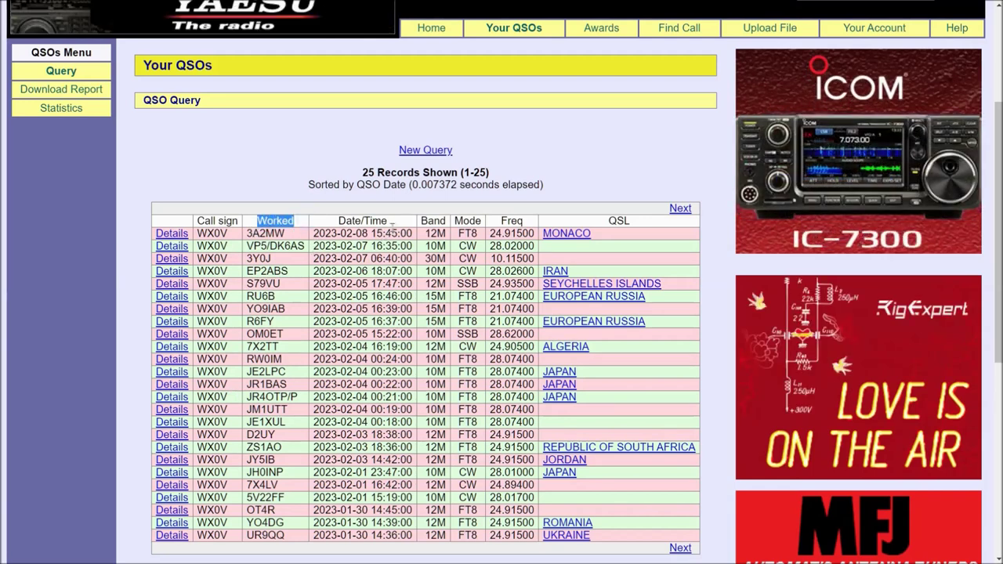
pyautogui.click(470, 218)
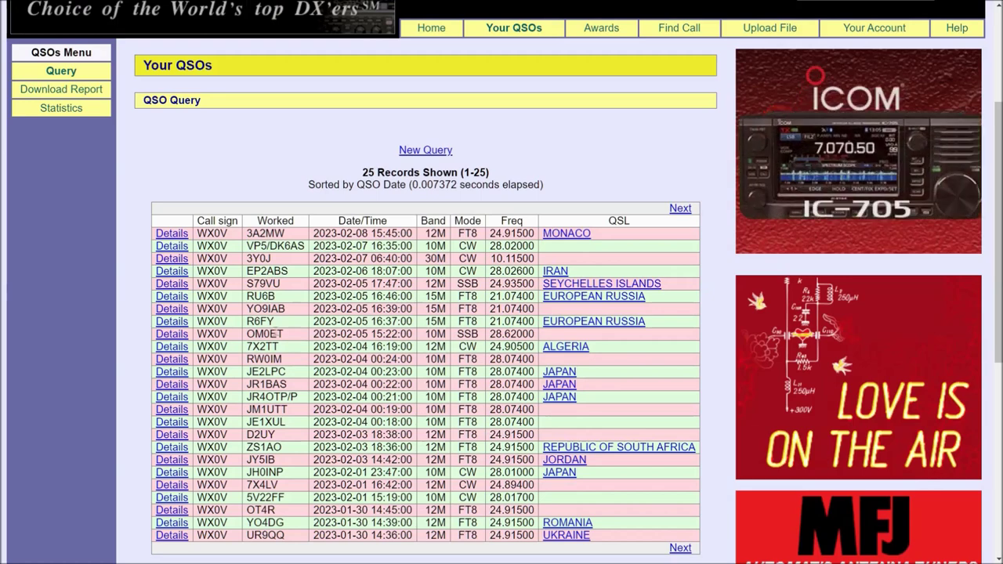
pyautogui.click(173, 246)
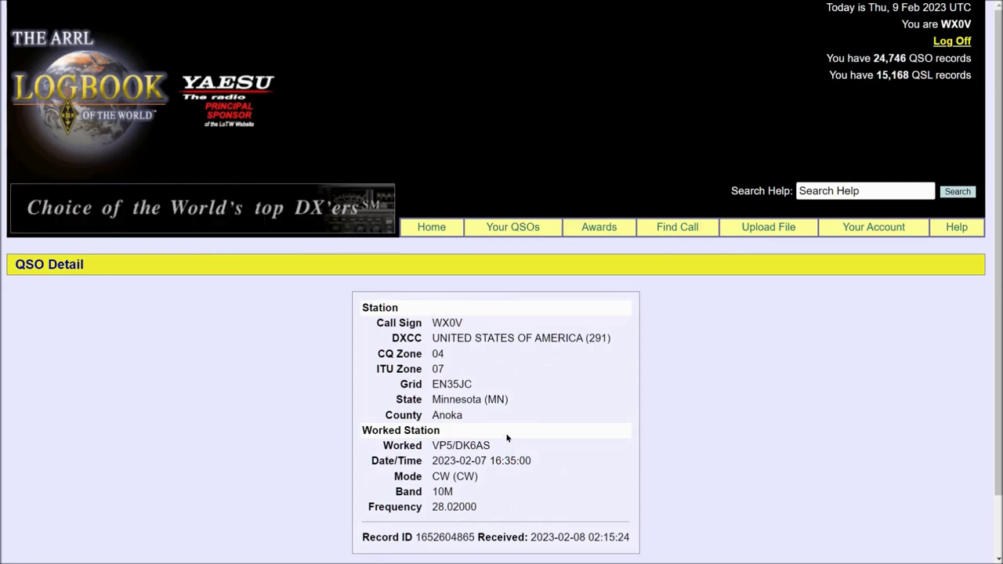
# Step: Read the VP5/DK6AS details, then relist the 25 most recent QSOs, topped by 3A2MW
pyautogui.scroll(-1, 534, 402)
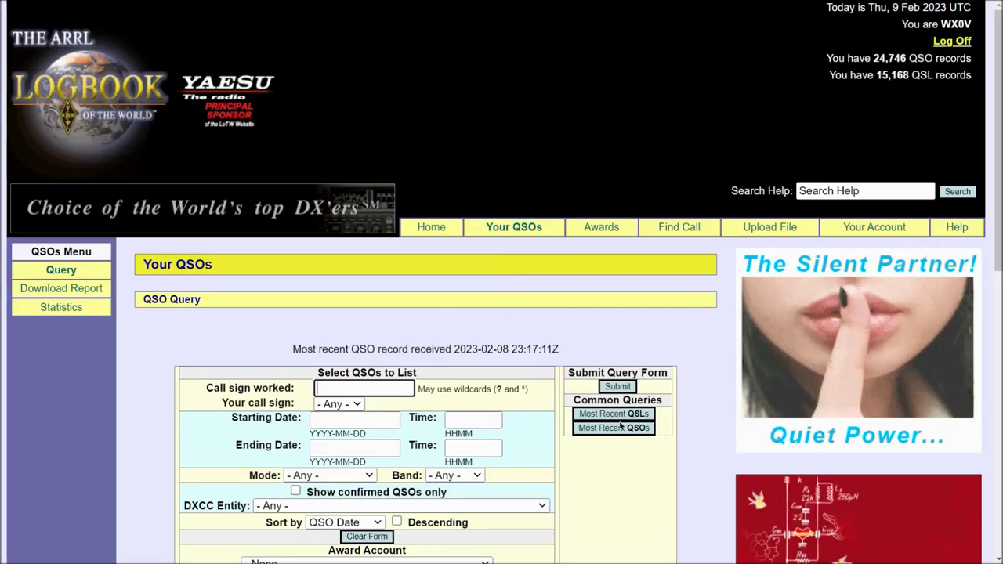
pyautogui.click(621, 424)
pyautogui.scroll(5, 470, 352)
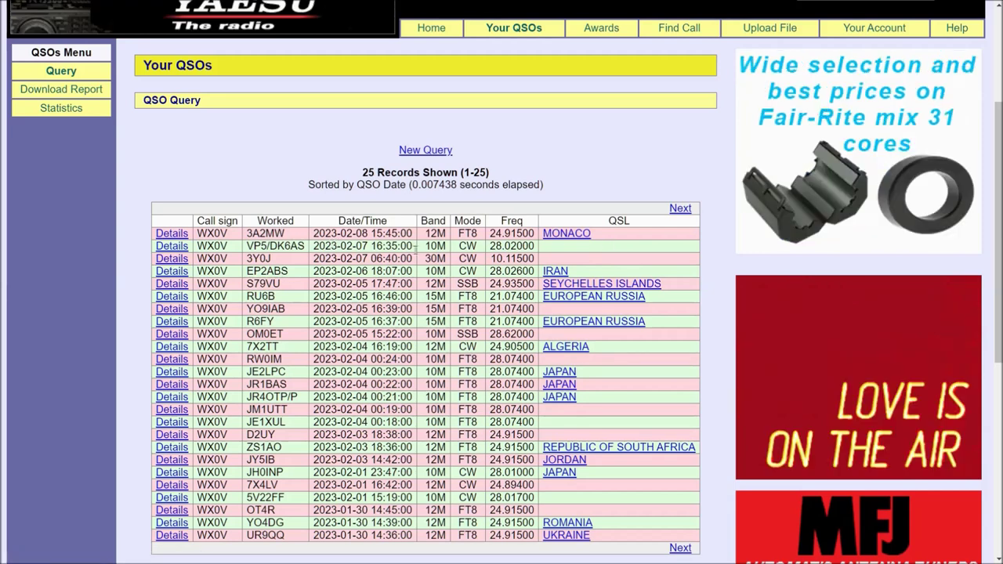
pyautogui.moveTo(253, 233); pyautogui.dragTo(306, 241)
pyautogui.click(491, 258)
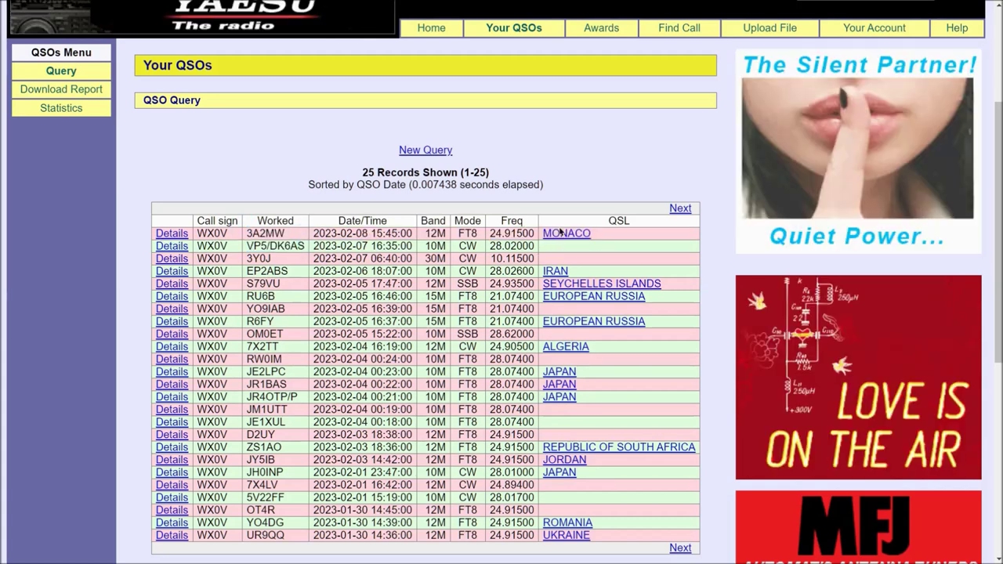
pyautogui.click(589, 326)
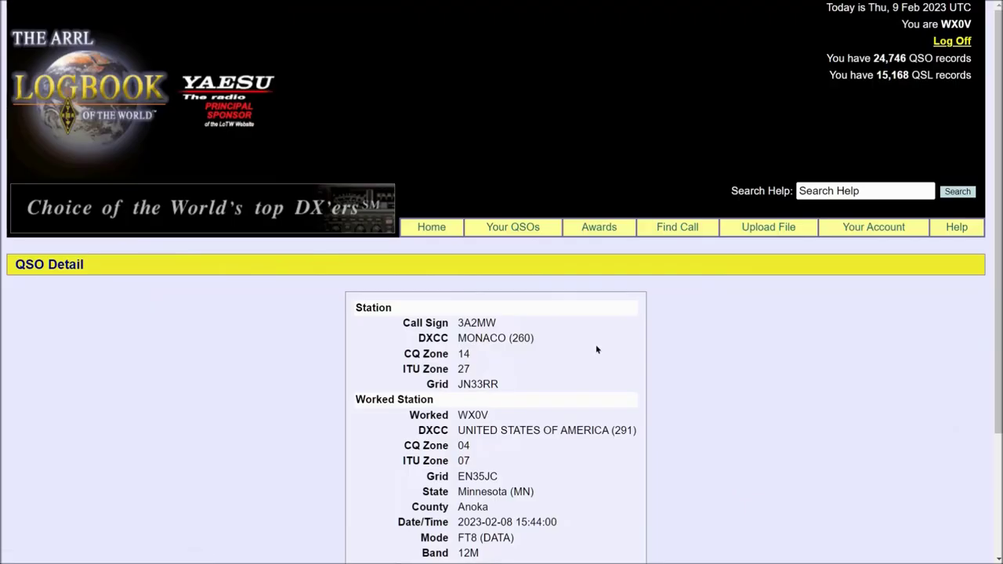
pyautogui.scroll(-2, 594, 345)
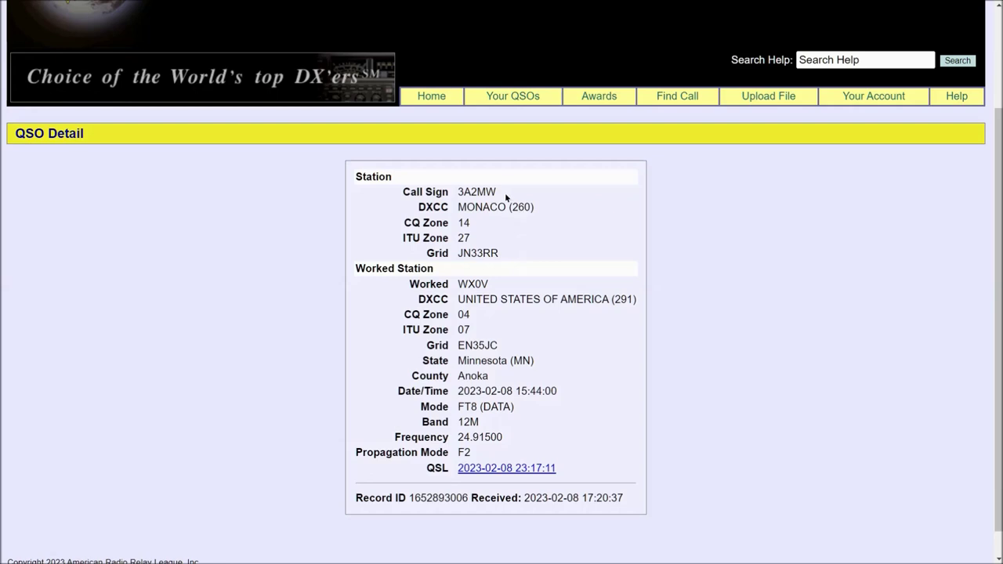
pyautogui.moveTo(507, 196); pyautogui.dragTo(474, 197)
pyautogui.click(475, 205)
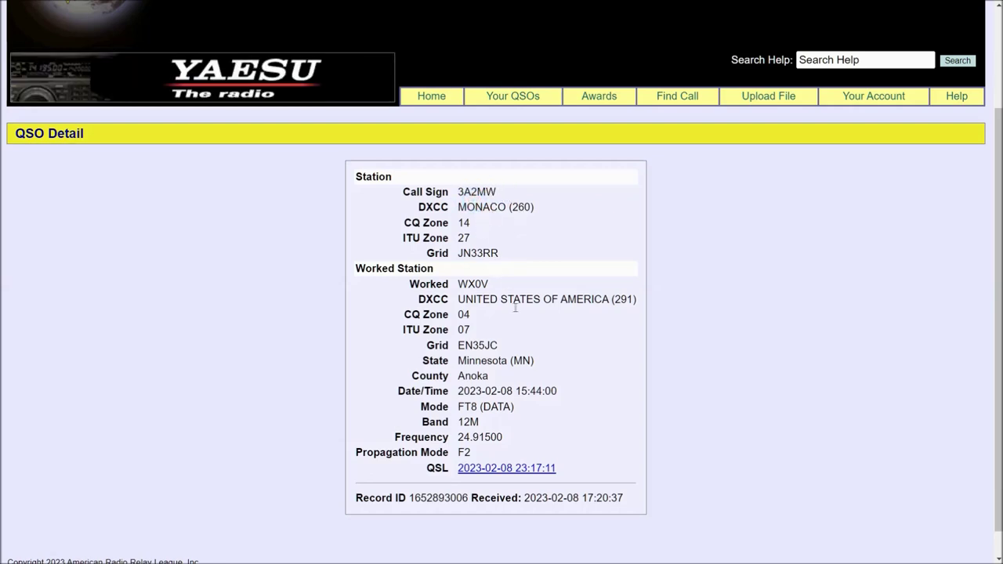
pyautogui.moveTo(506, 284); pyautogui.dragTo(473, 283)
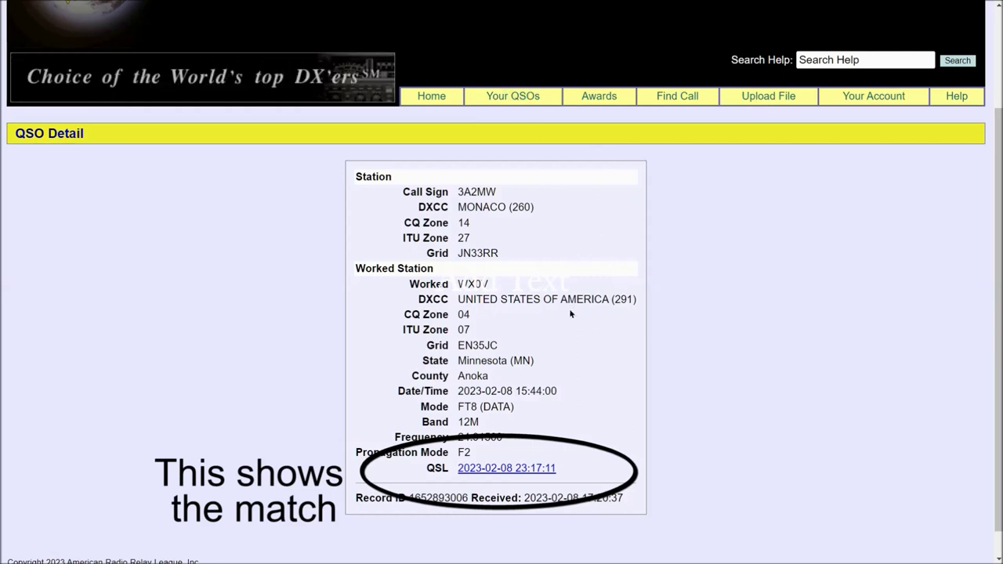
pyautogui.click(517, 95)
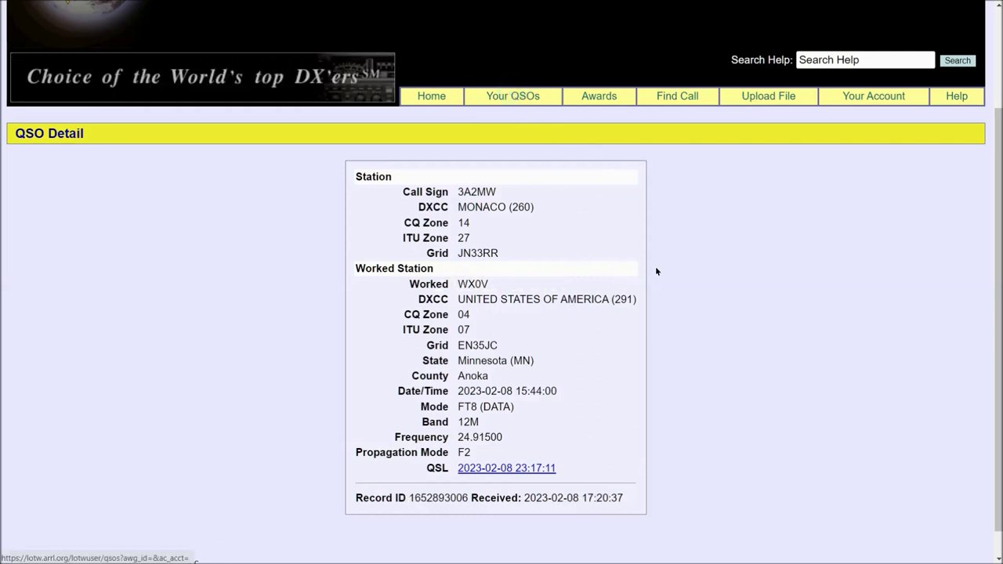
# Step: List the most recent QSOs and pick out the 3Y0J call sign and the EP2ABS contact's date
pyautogui.click(627, 429)
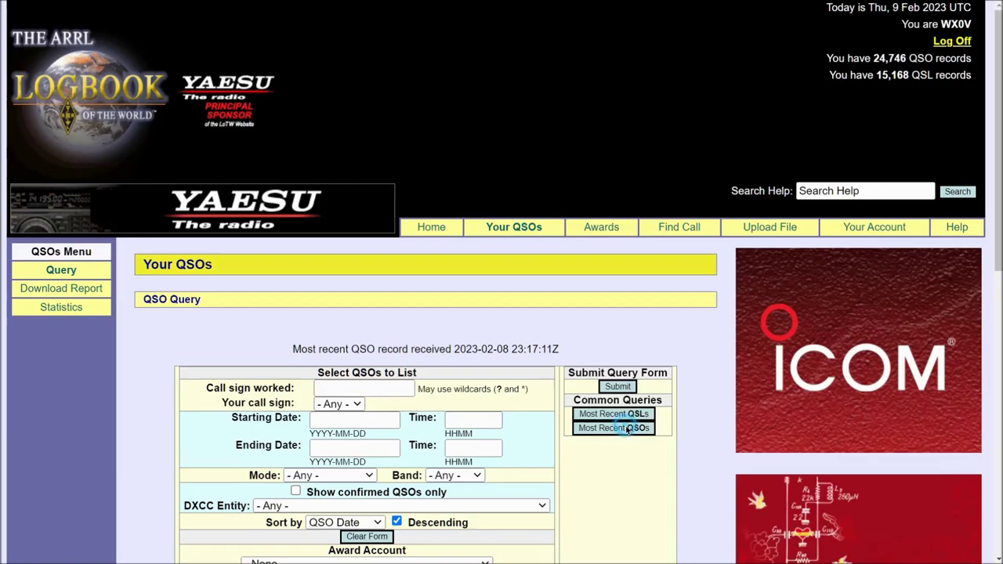
pyautogui.scroll(5, 677, 128)
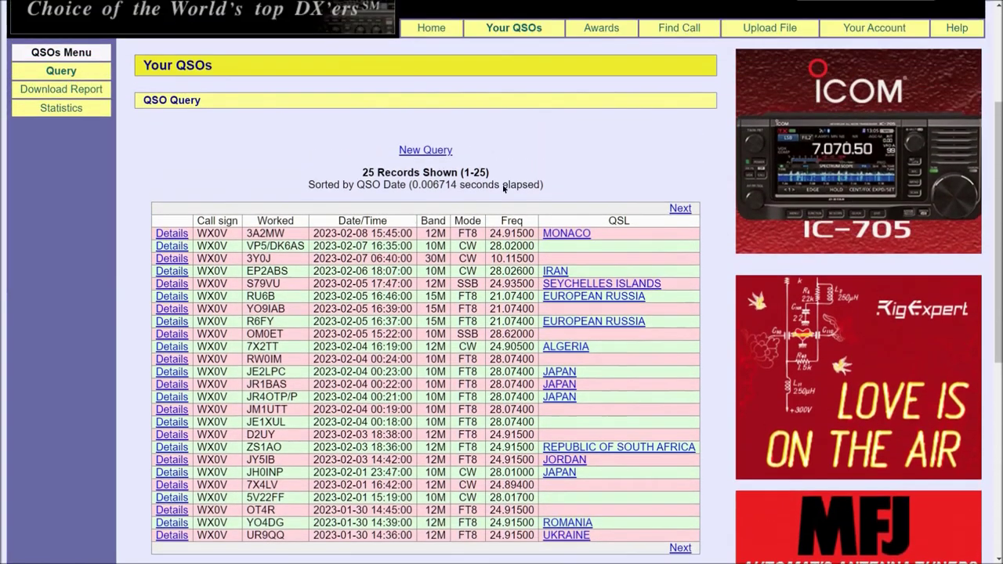
pyautogui.moveTo(257, 258); pyautogui.dragTo(282, 258)
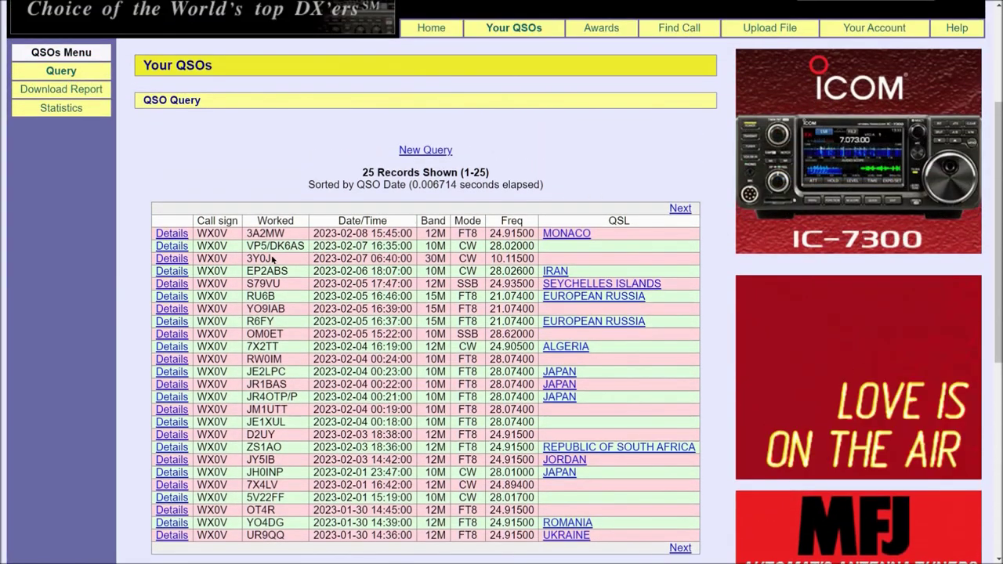
pyautogui.doubleClick(258, 259)
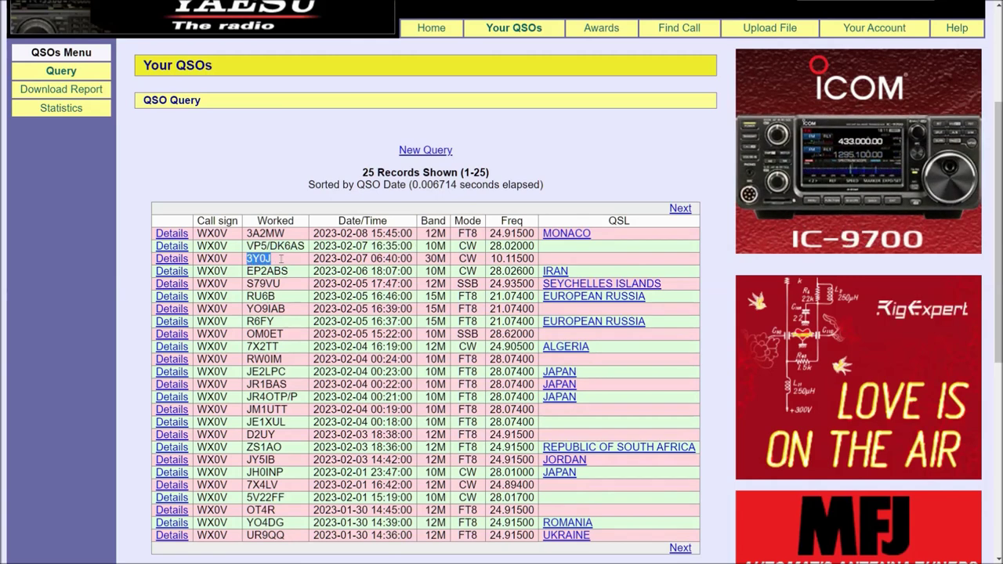
pyautogui.click(271, 258)
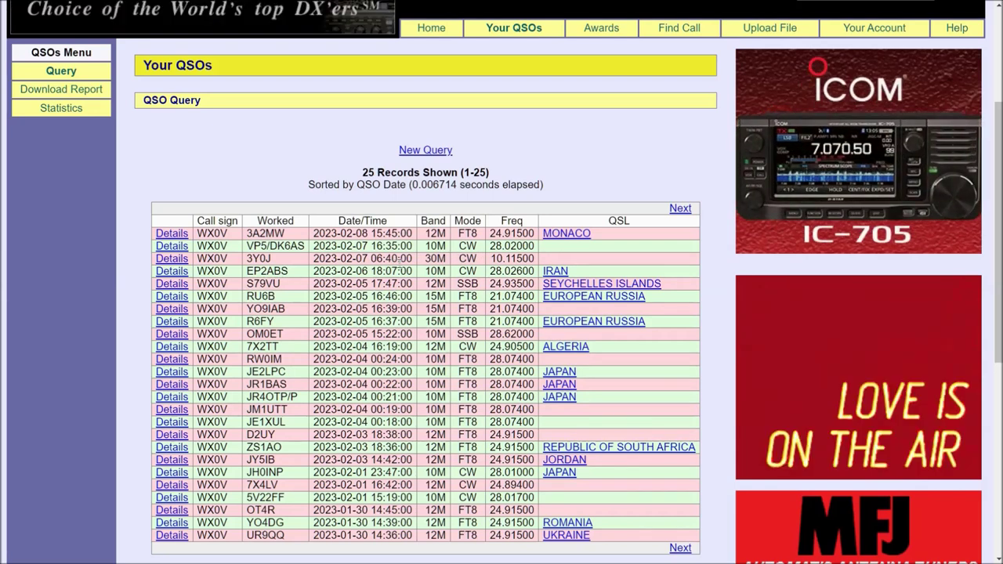
pyautogui.moveTo(396, 268); pyautogui.dragTo(314, 272)
pyautogui.click(345, 268)
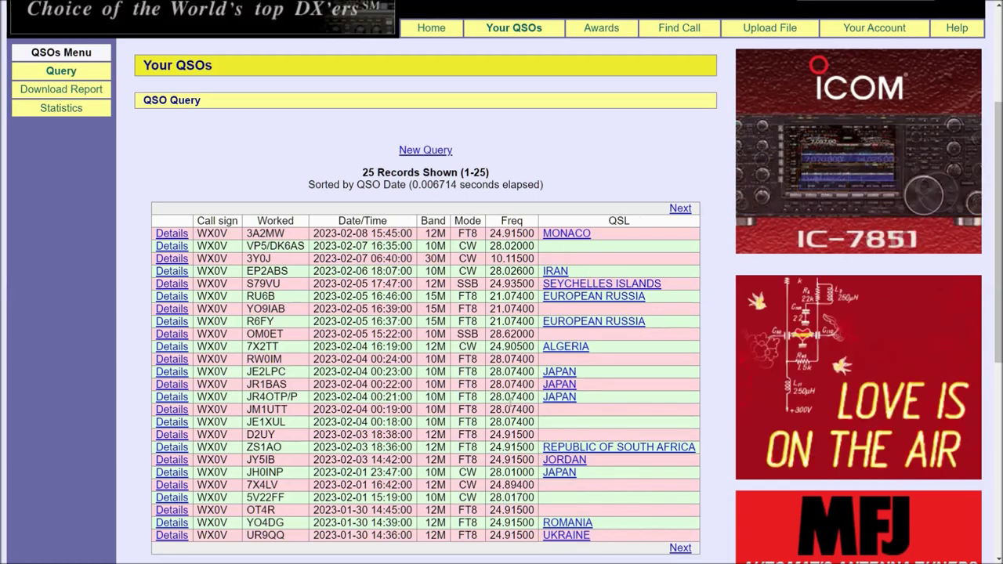
pyautogui.scroll(3, 508, 399)
# Step: List the 25 most recently received QSLs, then go back to the QSO query form
pyautogui.click(513, 225)
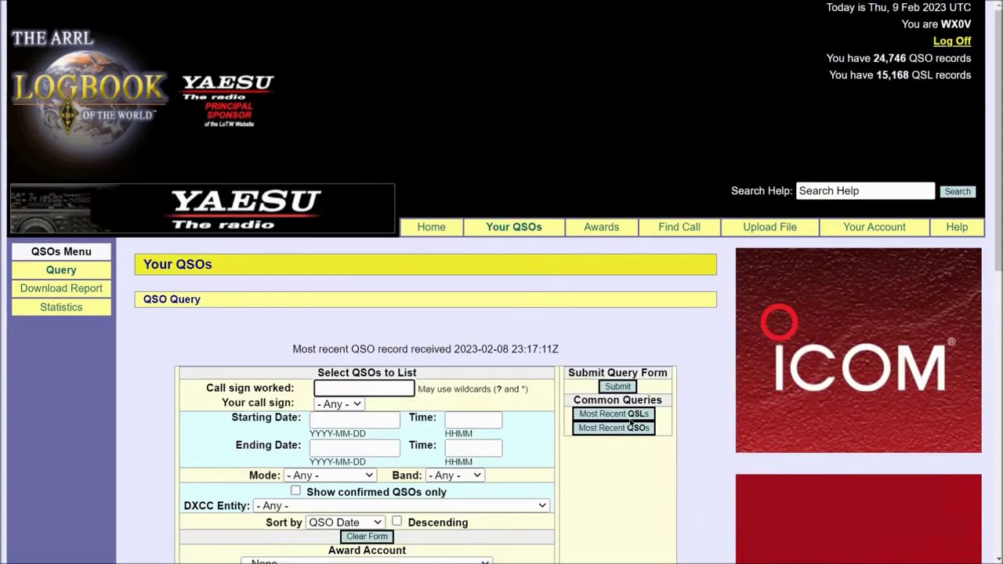
pyautogui.click(613, 413)
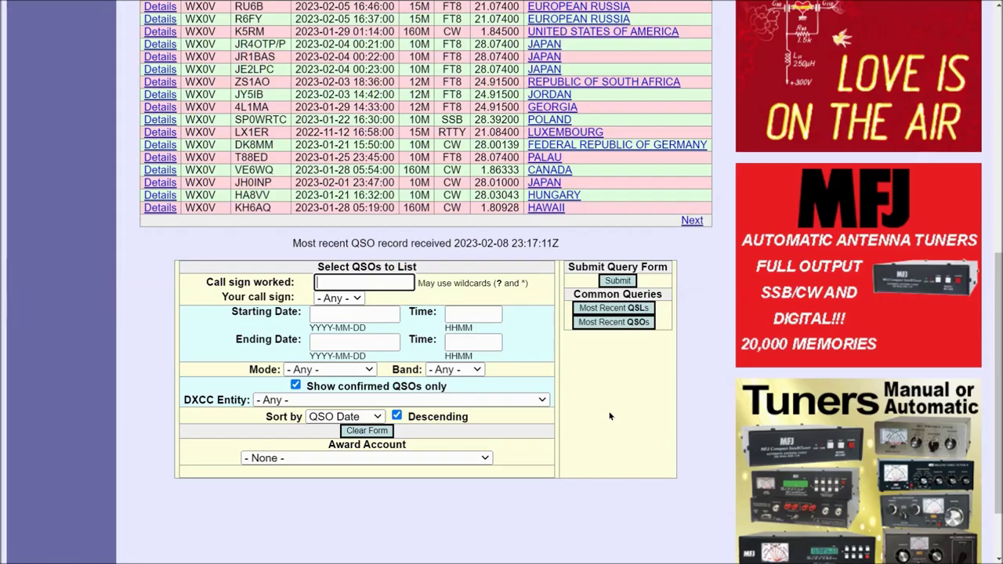
pyautogui.scroll(5, 546, 328)
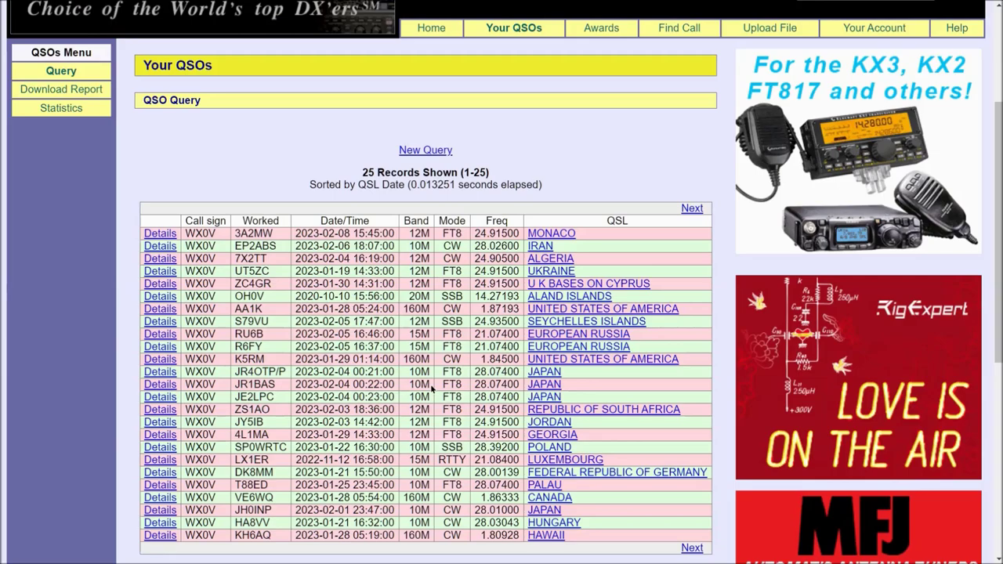
pyautogui.hotkey('alt', 'Left')
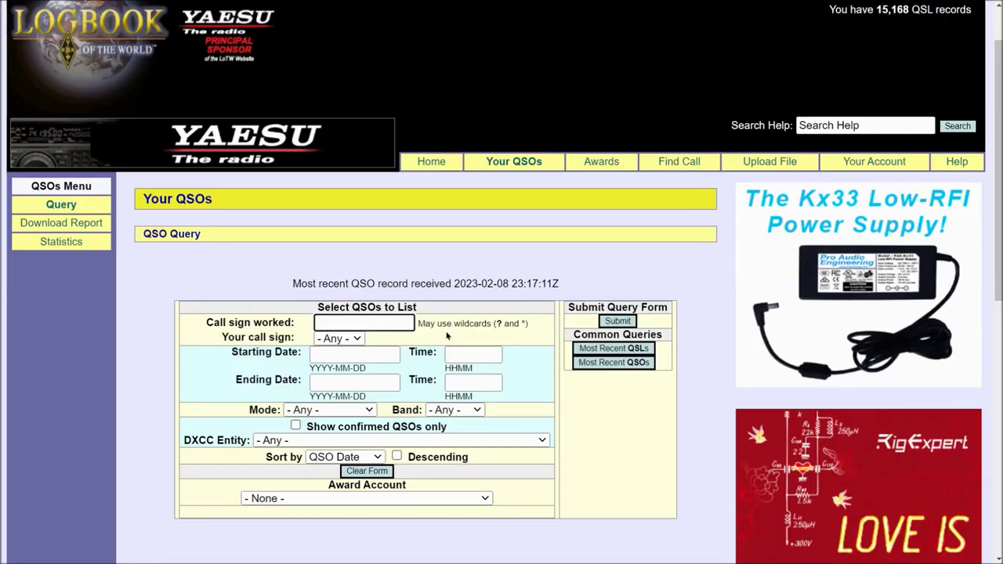
pyautogui.click(363, 323)
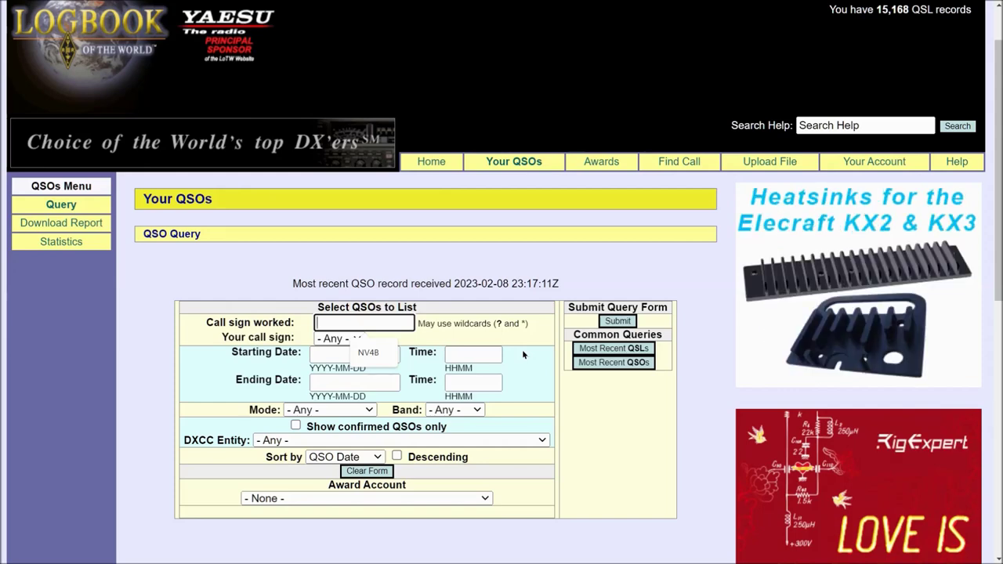
pyautogui.write('3A2MW')
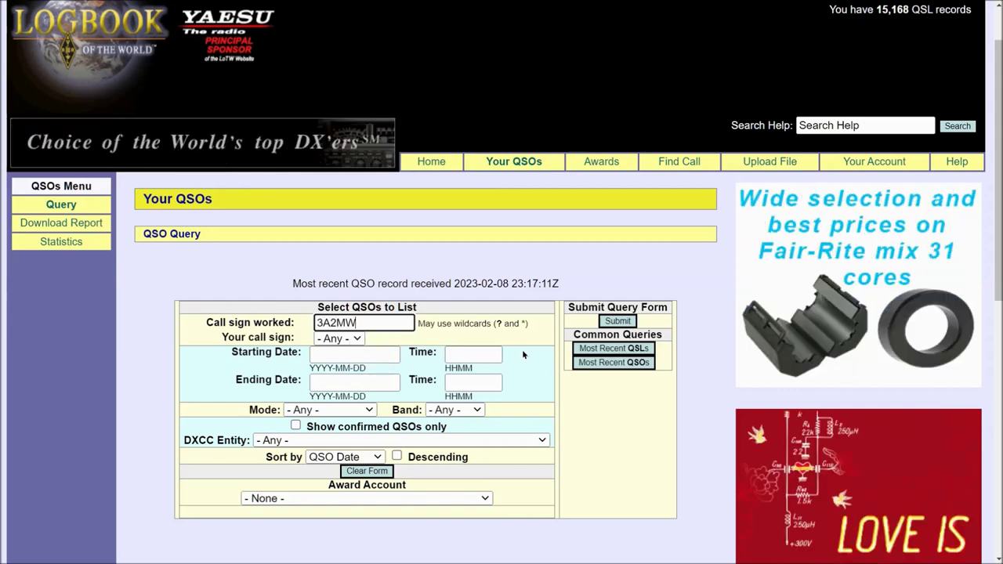
pyautogui.press('Tab')
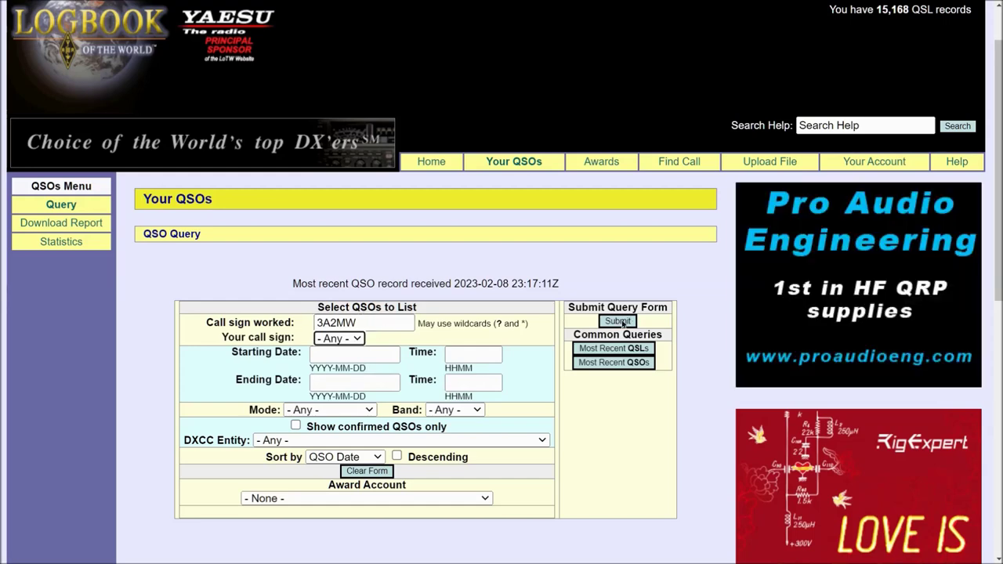
pyautogui.click(621, 321)
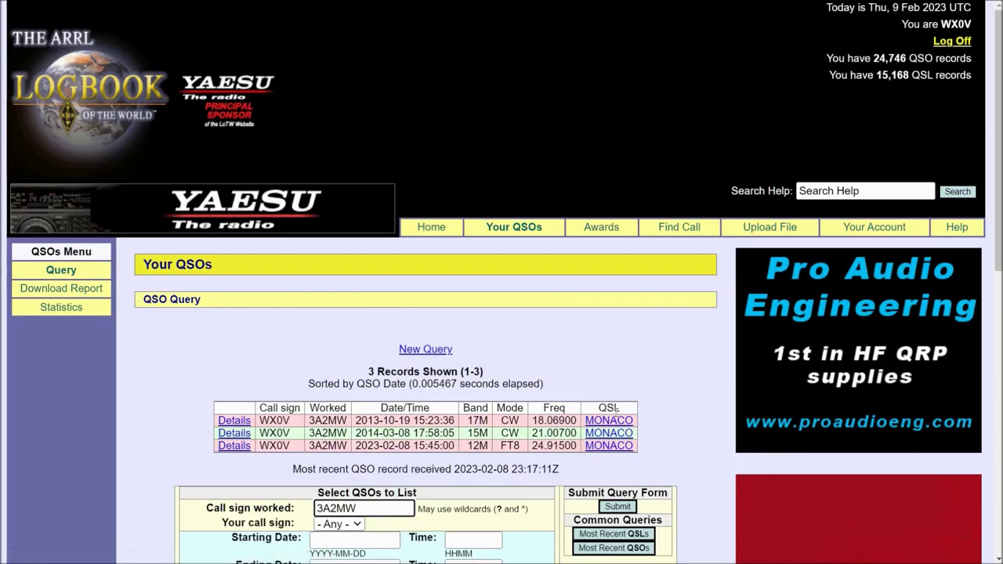
pyautogui.scroll(-1, 484, 394)
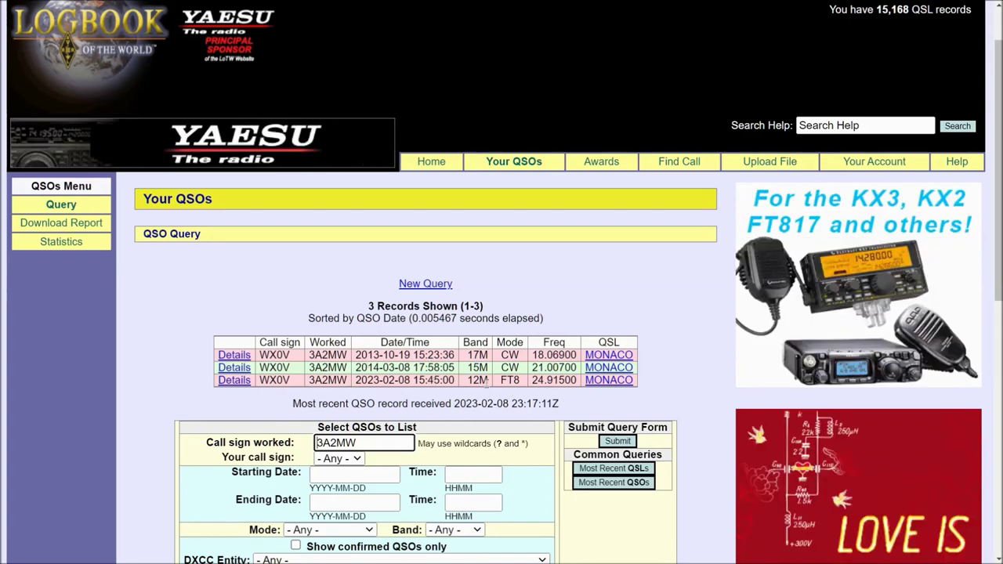
pyautogui.scroll(-2, 368, 358)
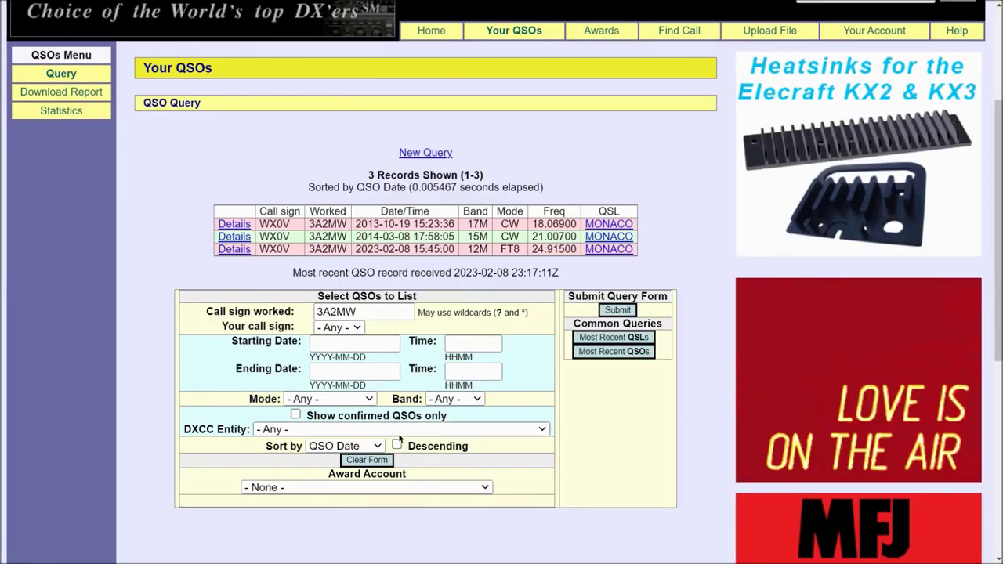
# Step: Run a QSO query filtered to the DXCC entity Armenia
pyautogui.click(541, 428)
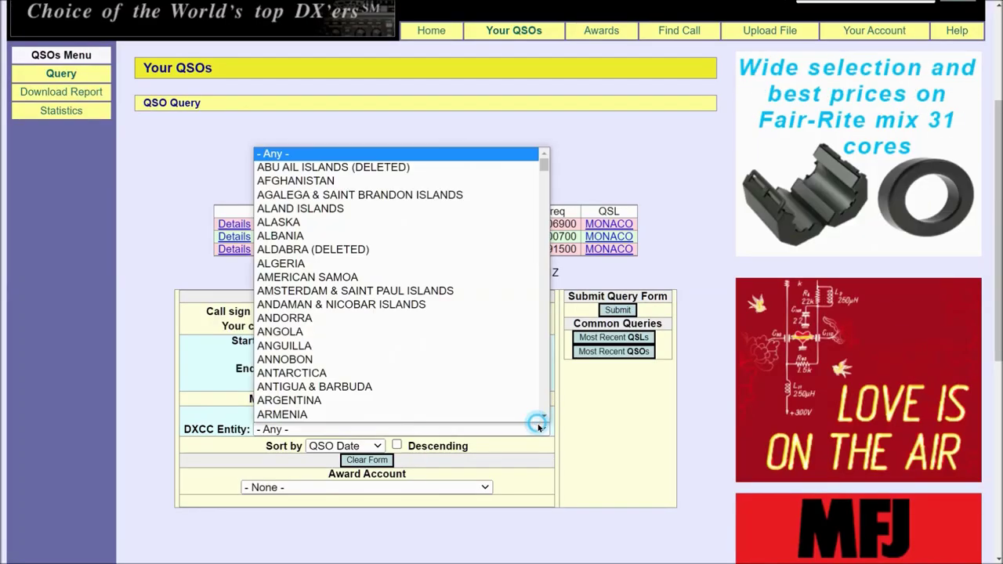
pyautogui.scroll(-1, 470, 368)
pyautogui.click(313, 374)
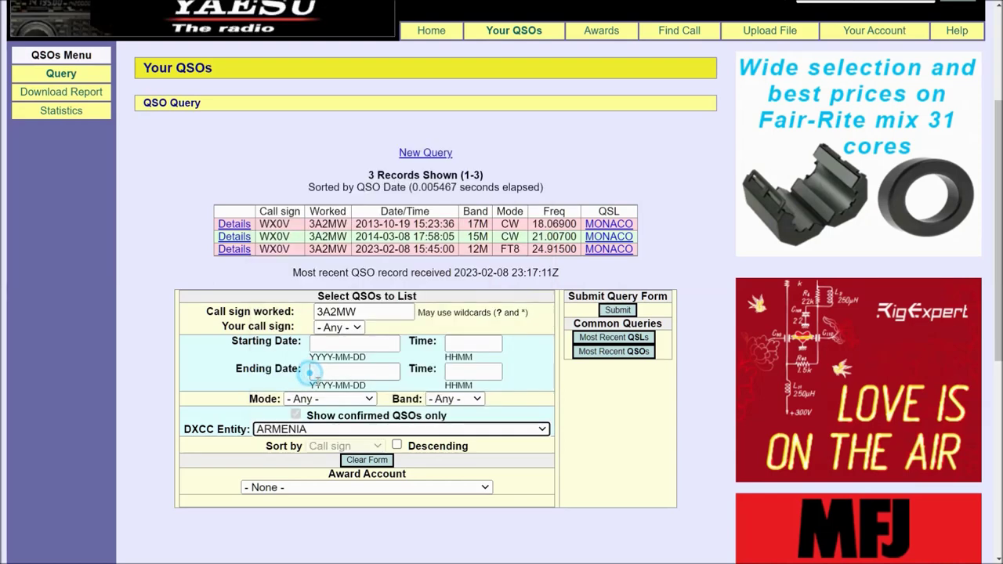
pyautogui.click(616, 309)
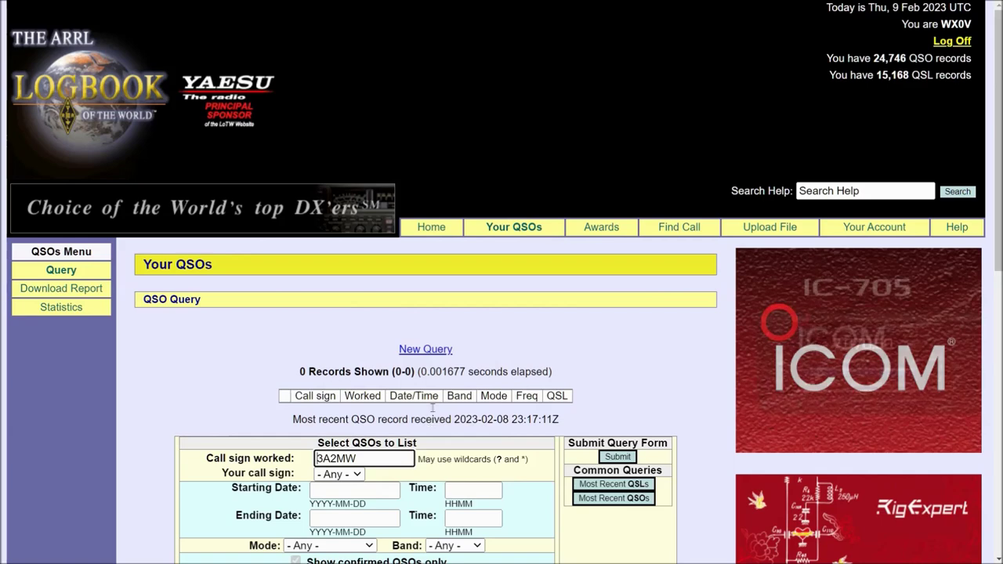
# Step: Rerun the Armenia query with the 3A2MW call sign removed, then go to Awards
pyautogui.scroll(-2, 447, 423)
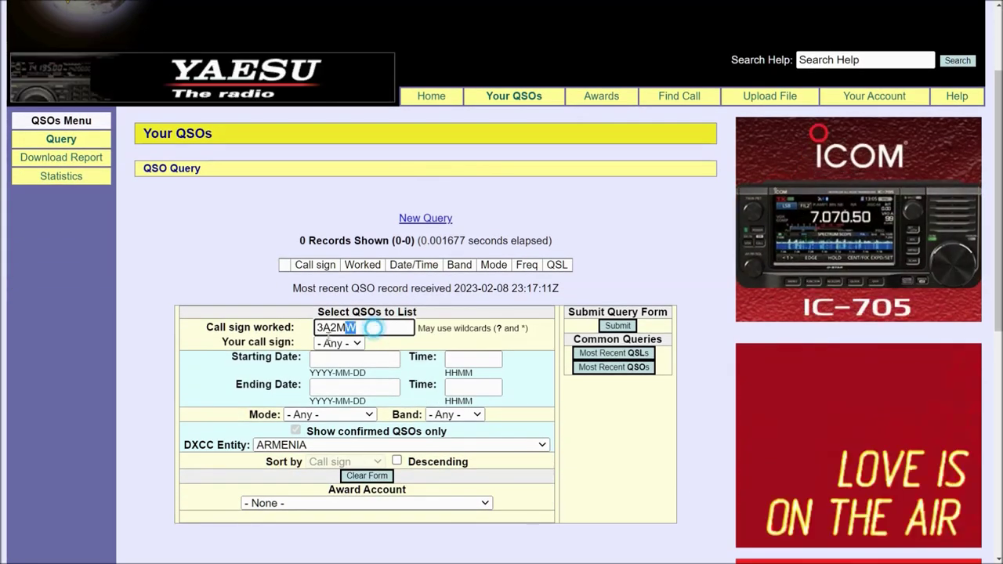
pyautogui.doubleClick(337, 328)
pyautogui.press('BackSpace')
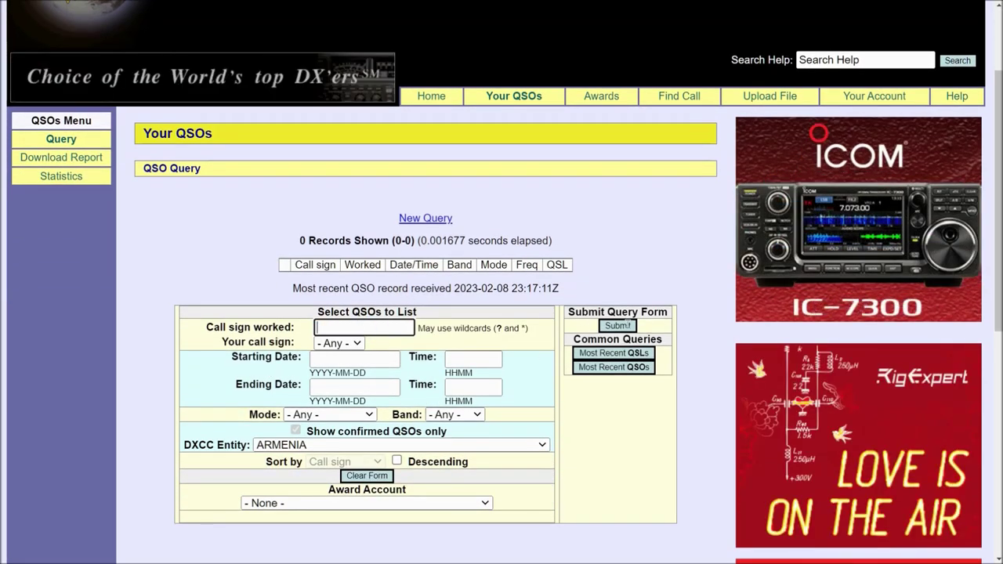
pyautogui.click(616, 326)
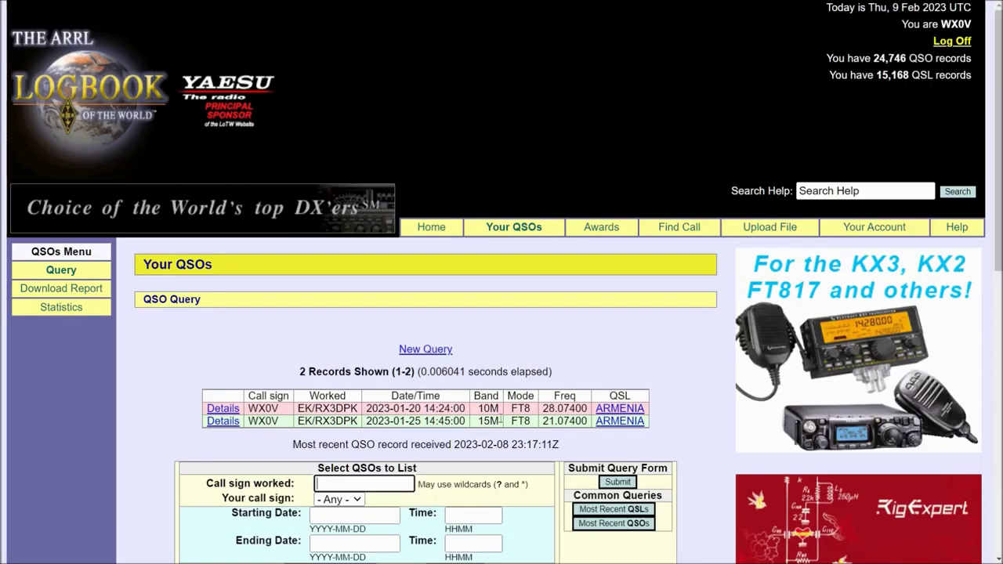
pyautogui.scroll(-3, 383, 431)
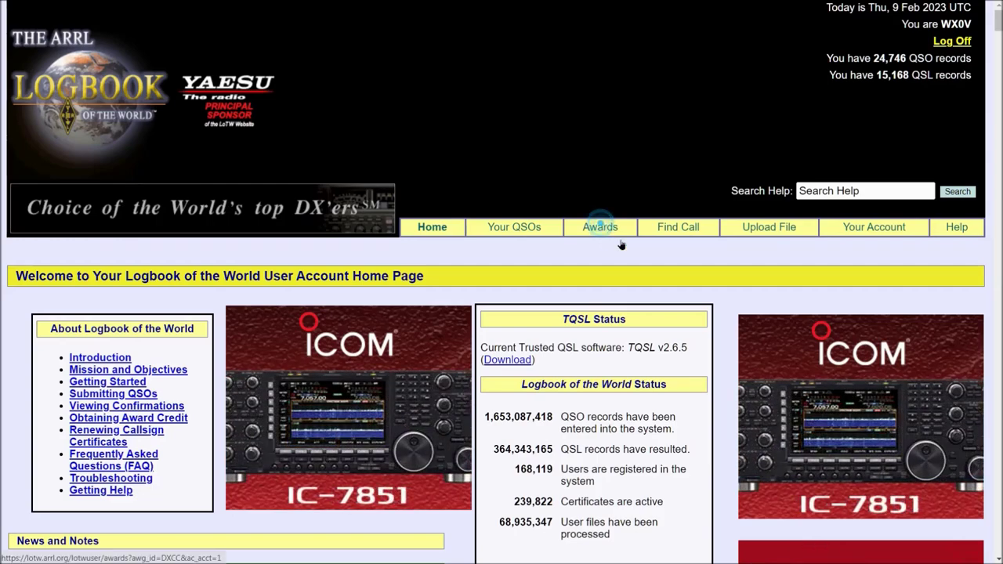
pyautogui.click(601, 226)
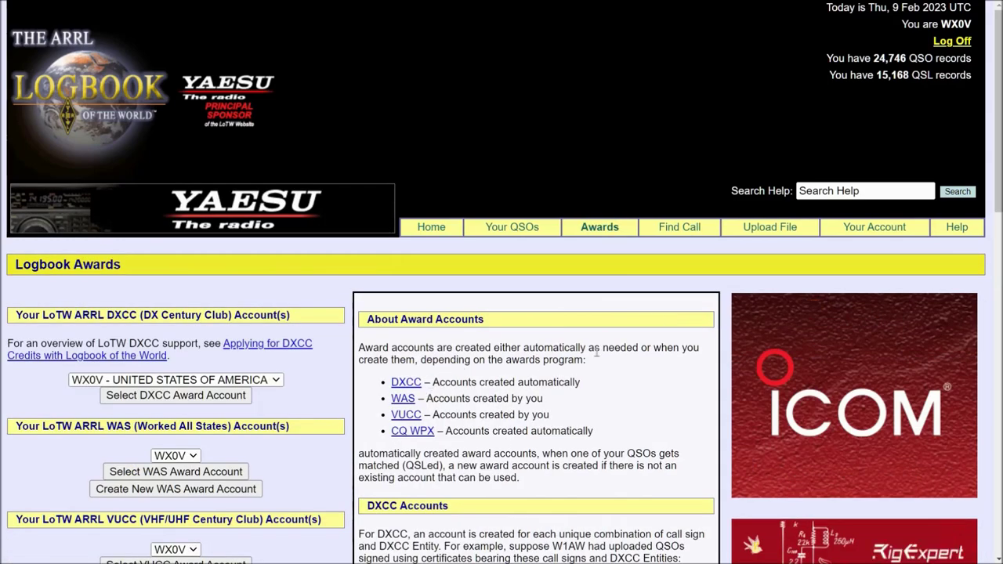
# Step: Browse the DXCC, WAS, VUCC, CQ WPX and CQ WAZ award account sections on the Awards page
pyautogui.scroll(-3, 421, 505)
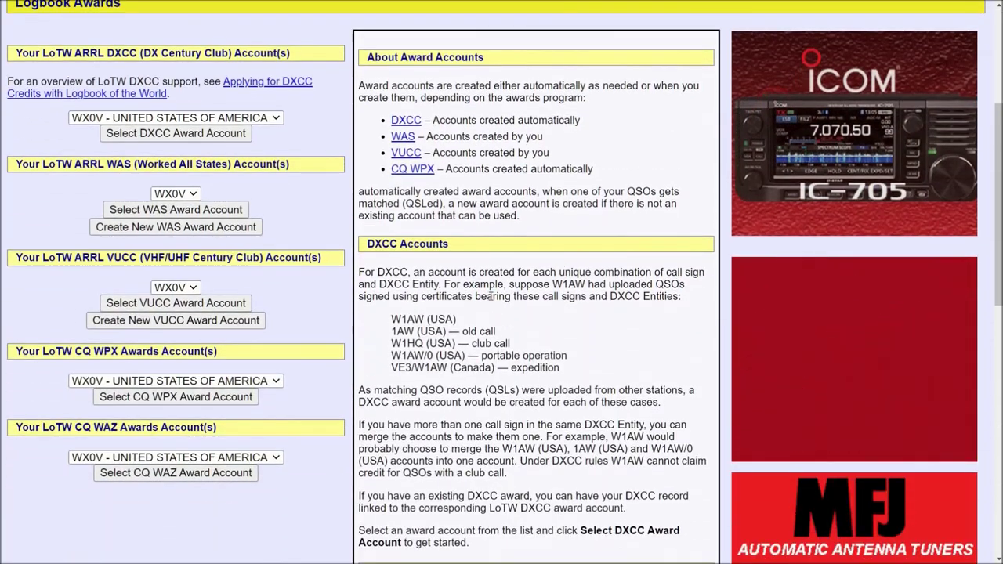
pyautogui.scroll(-2, 480, 445)
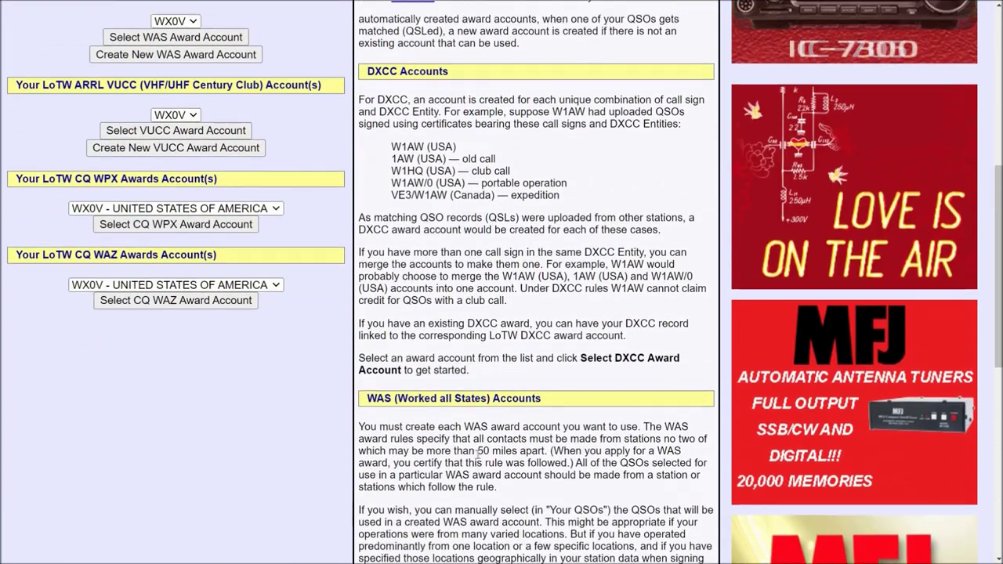
pyautogui.scroll(2, 478, 449)
pyautogui.scroll(1, 478, 450)
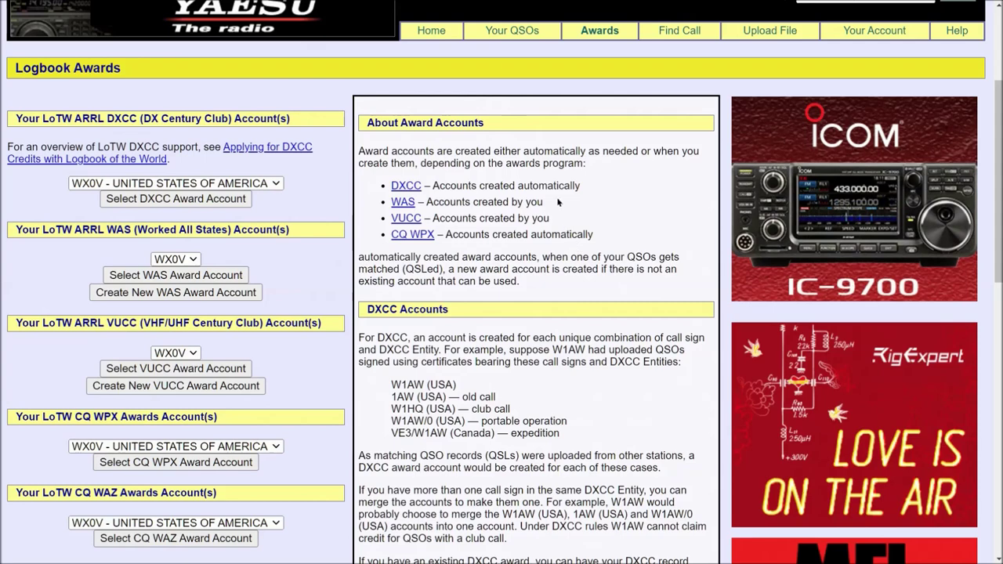
pyautogui.scroll(3, 314, 265)
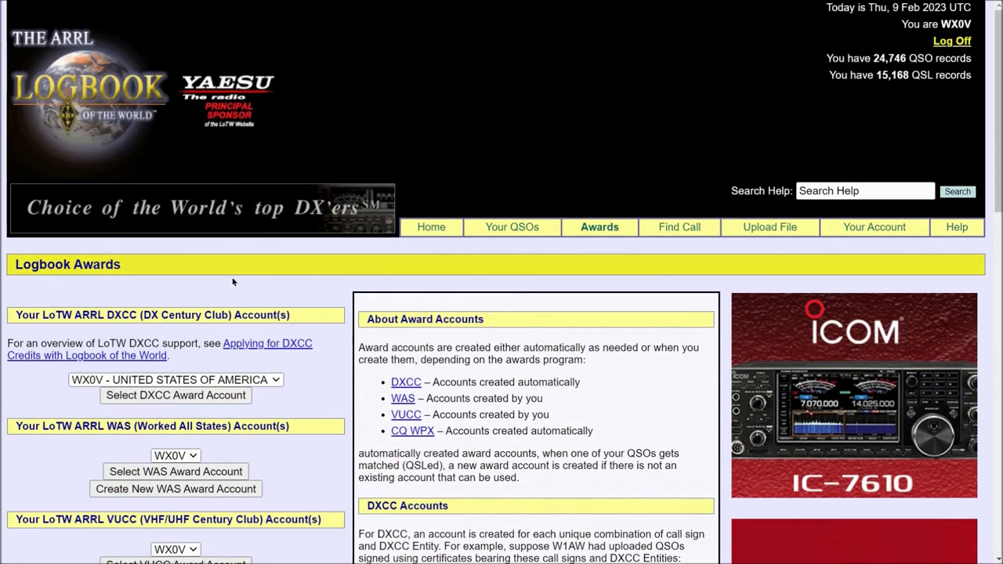
pyautogui.scroll(-2, 76, 354)
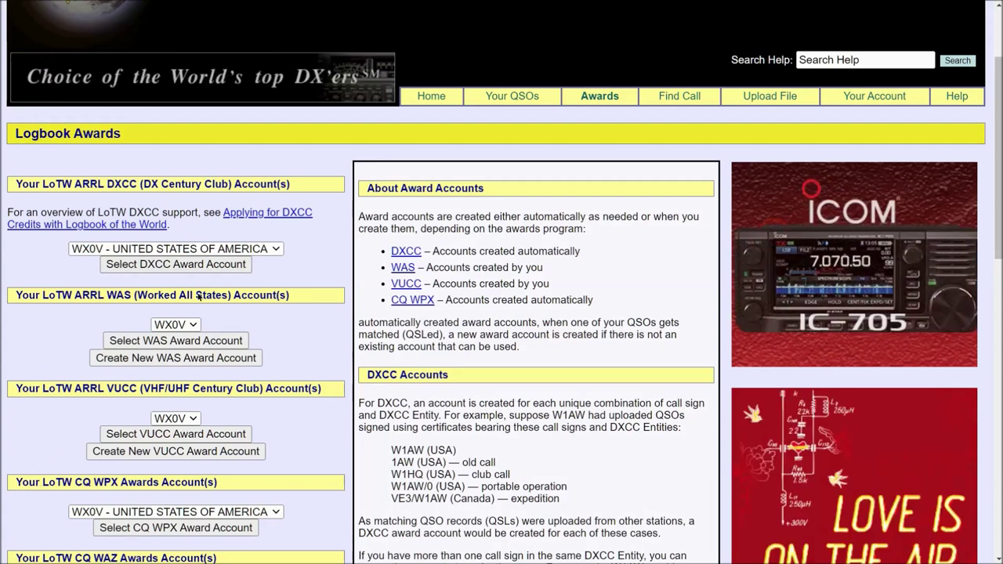
pyautogui.scroll(-3, 198, 296)
pyautogui.scroll(3, 99, 312)
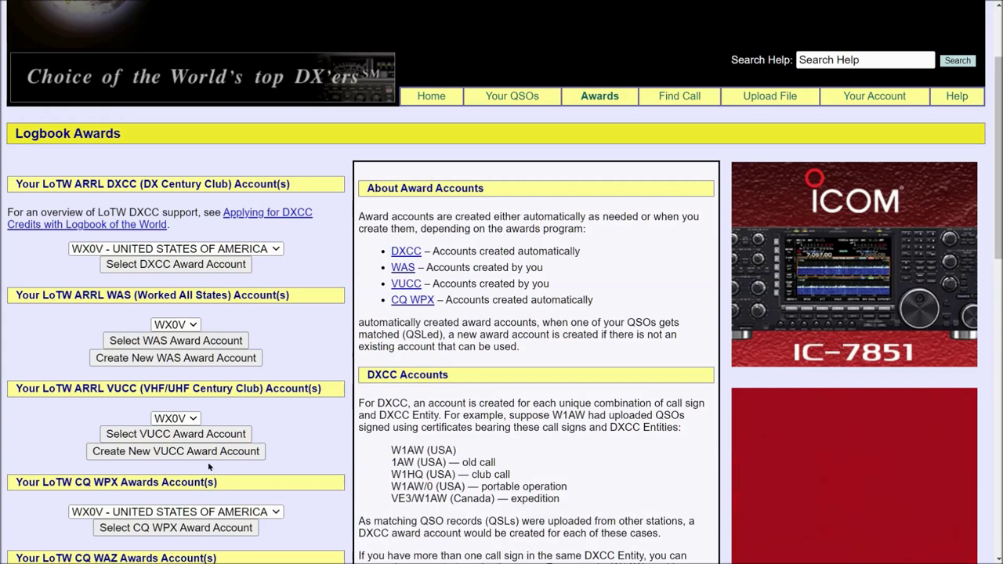
pyautogui.scroll(-1, 208, 462)
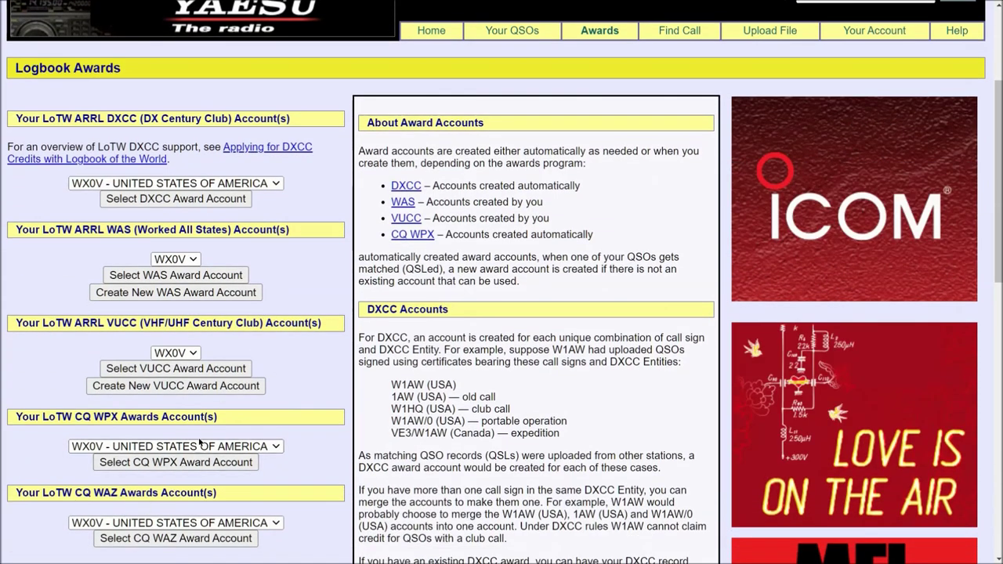
pyautogui.scroll(2, 207, 411)
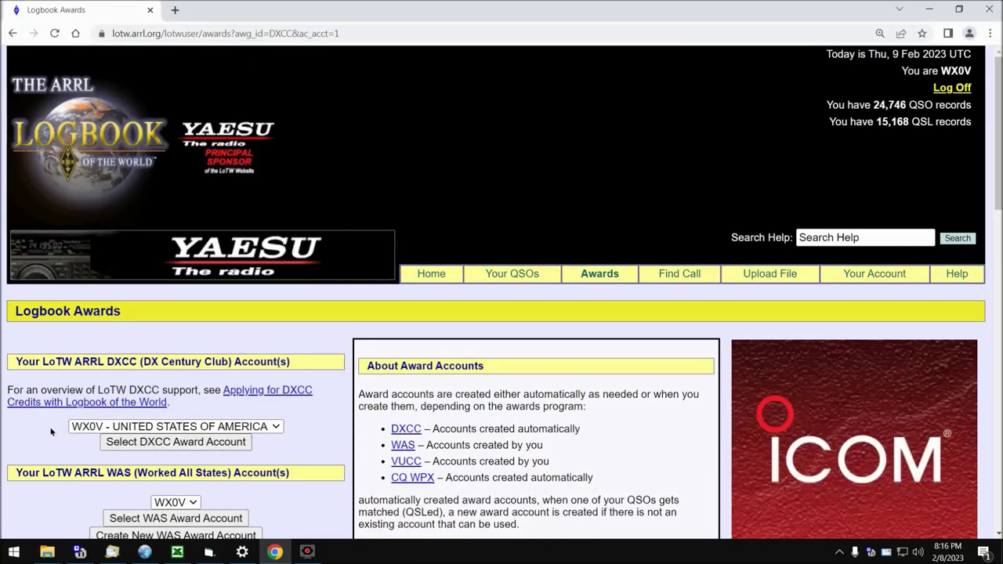
pyautogui.click(81, 428)
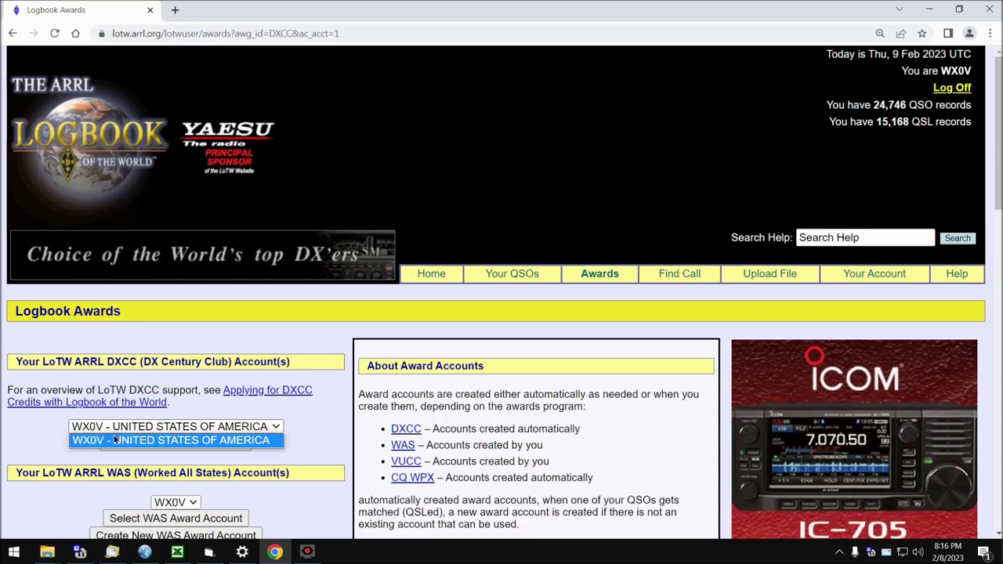
# Step: Choose the United States DXCC award account and load its per-mode, per-band status
pyautogui.click(226, 441)
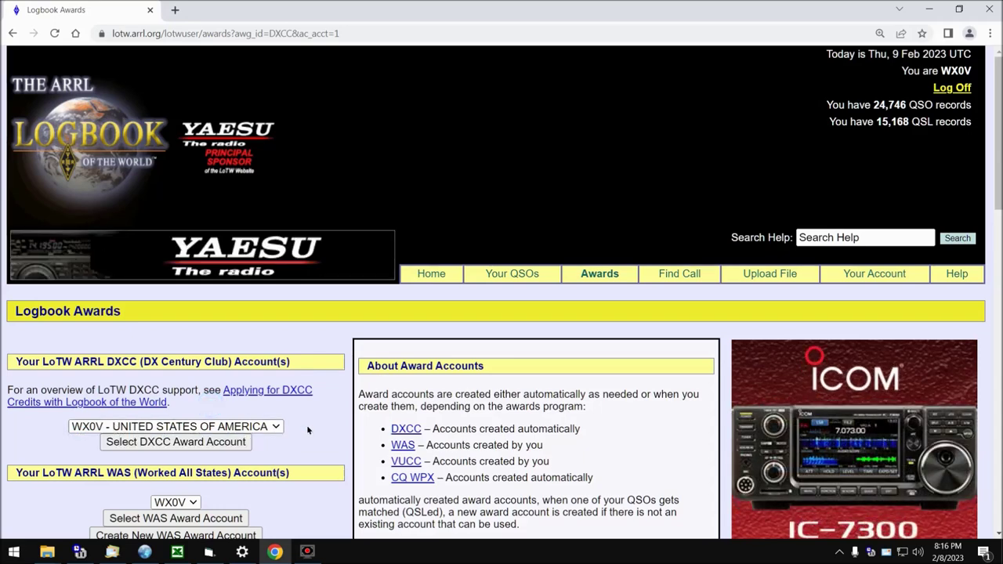
pyautogui.click(134, 423)
pyautogui.click(310, 432)
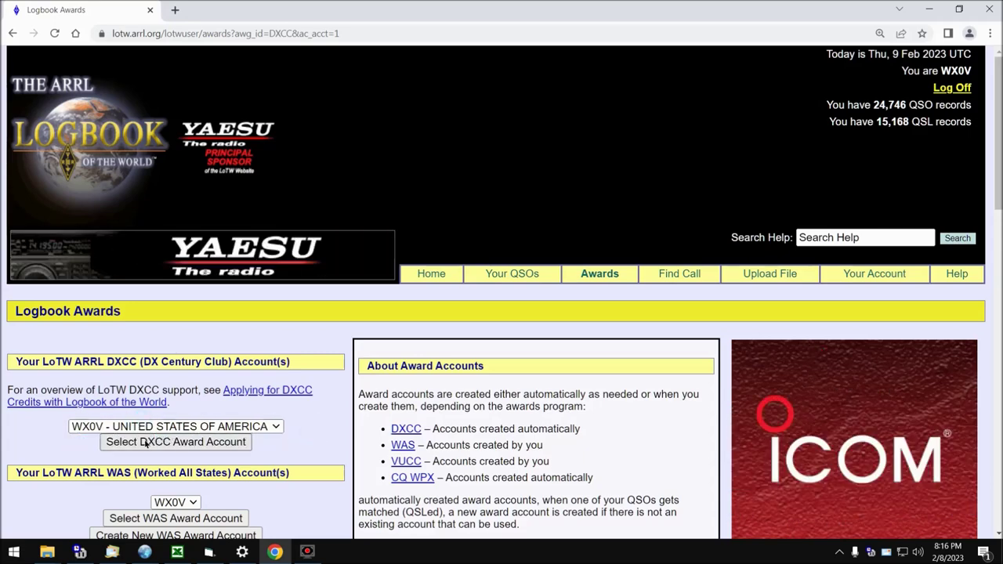
pyautogui.click(146, 444)
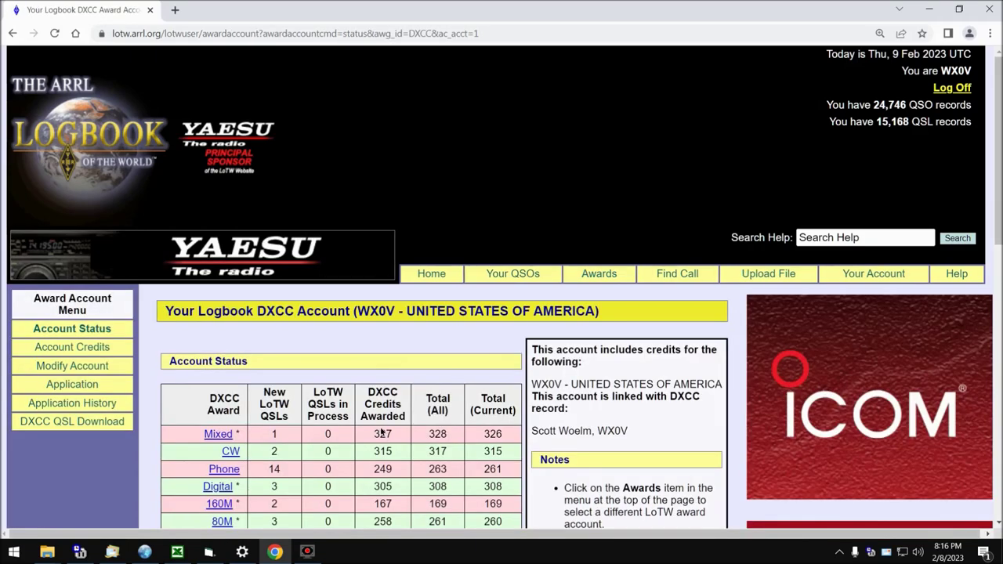
pyautogui.scroll(-3, 379, 427)
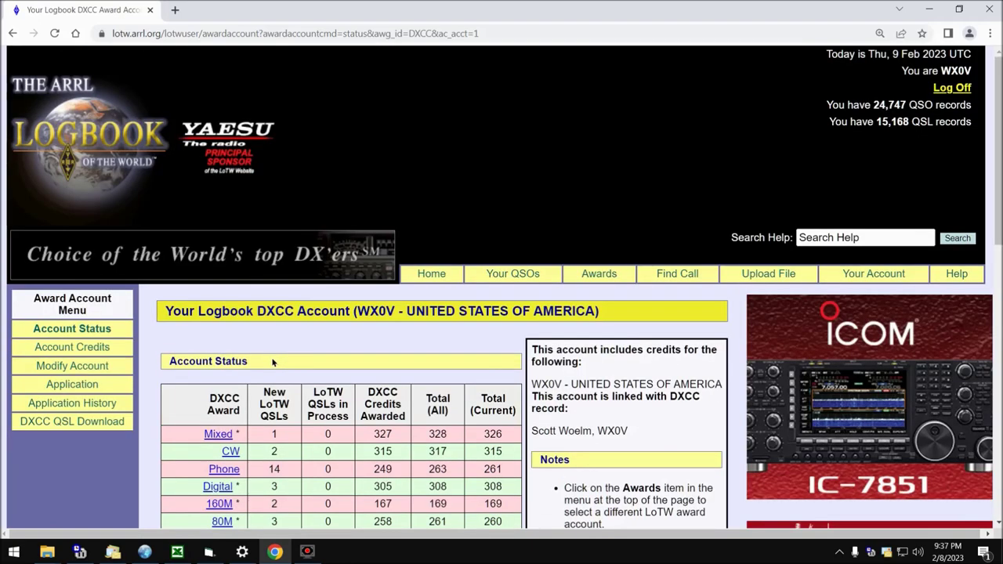
pyautogui.tripleClick(270, 359)
pyautogui.click(324, 352)
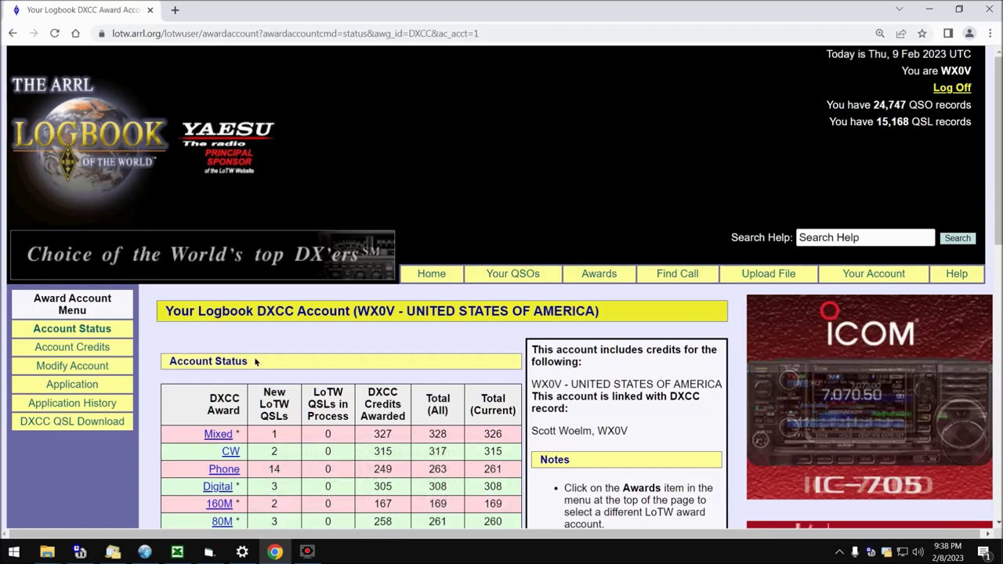
pyautogui.moveTo(254, 361); pyautogui.dragTo(166, 361)
pyautogui.scroll(-2, 166, 361)
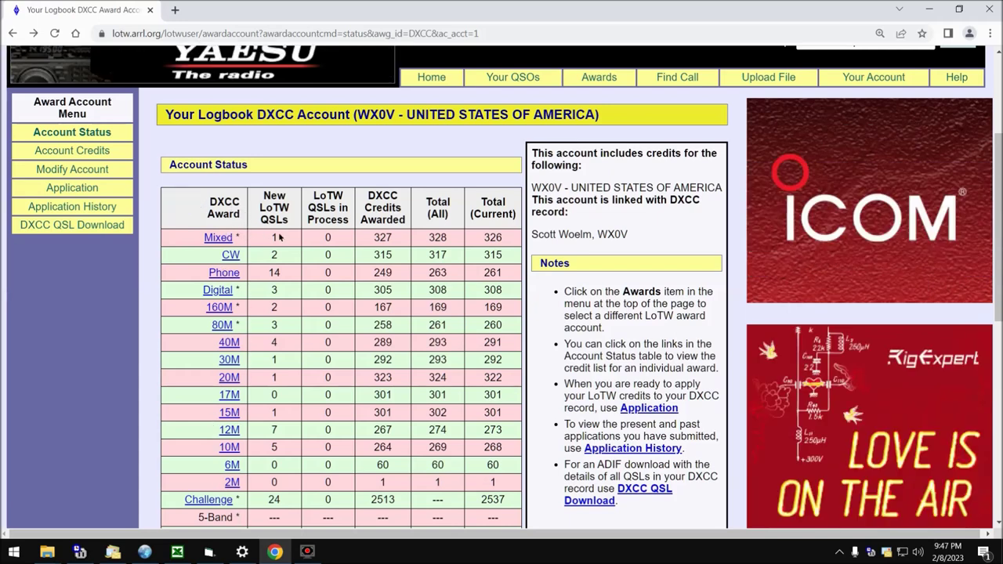
pyautogui.scroll(-2, 376, 346)
pyautogui.scroll(-2, 376, 346)
pyautogui.moveTo(417, 397); pyautogui.dragTo(396, 413)
pyautogui.click(369, 419)
pyautogui.scroll(1, 324, 272)
pyautogui.scroll(3, 323, 273)
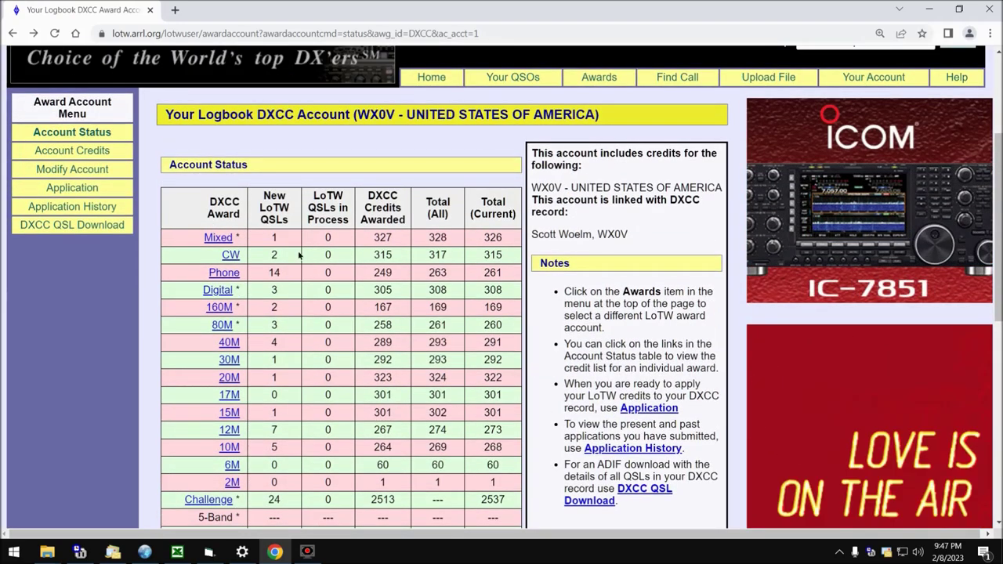
pyautogui.moveTo(293, 211)
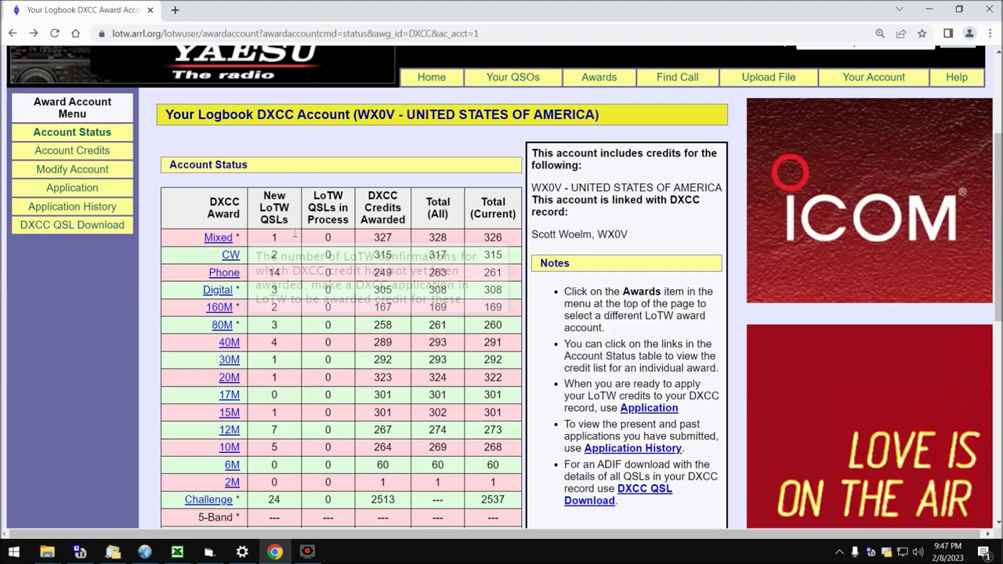
pyautogui.click(218, 238)
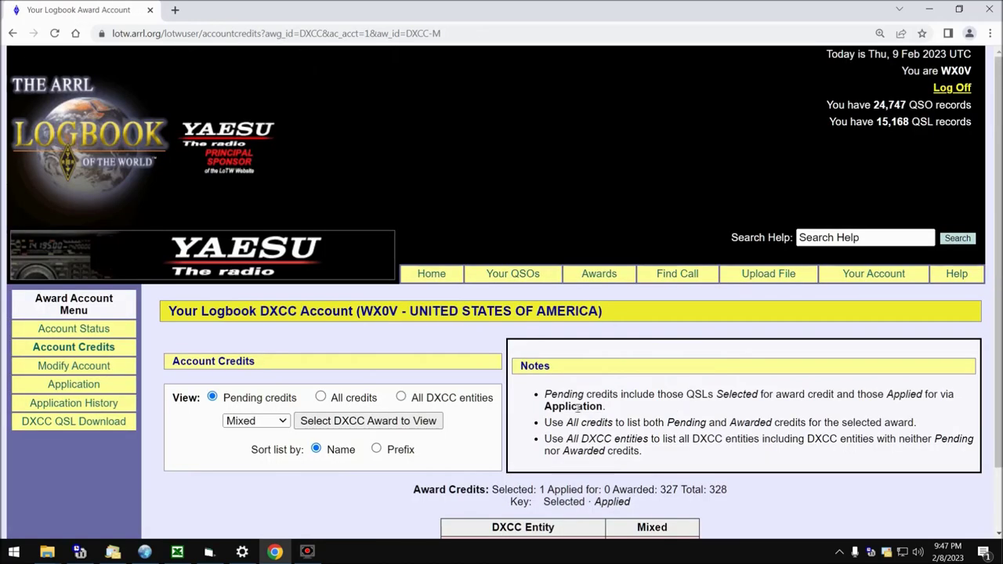
pyautogui.scroll(-2, 578, 408)
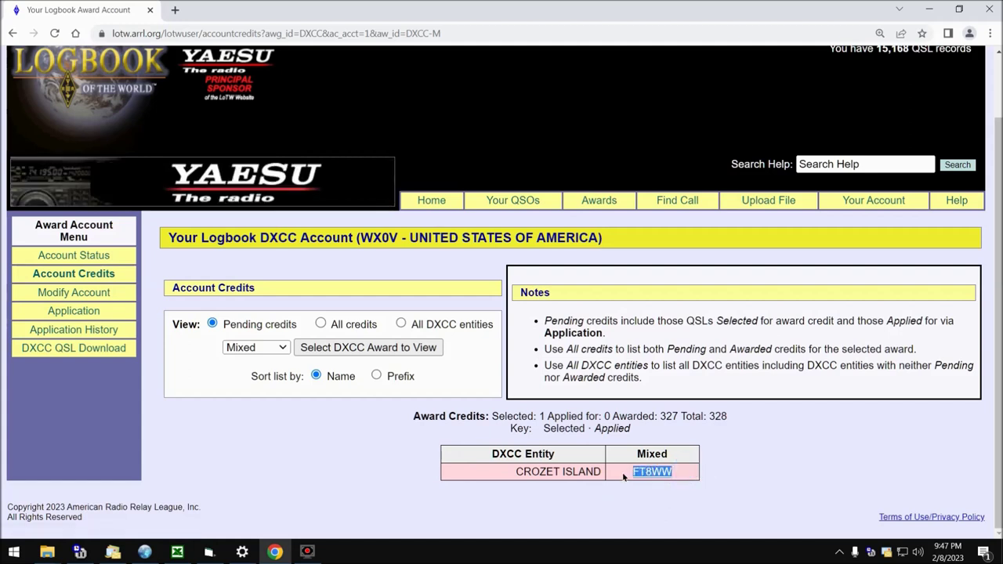
pyautogui.moveTo(604, 472); pyautogui.dragTo(508, 474)
pyautogui.click(692, 468)
pyautogui.click(283, 347)
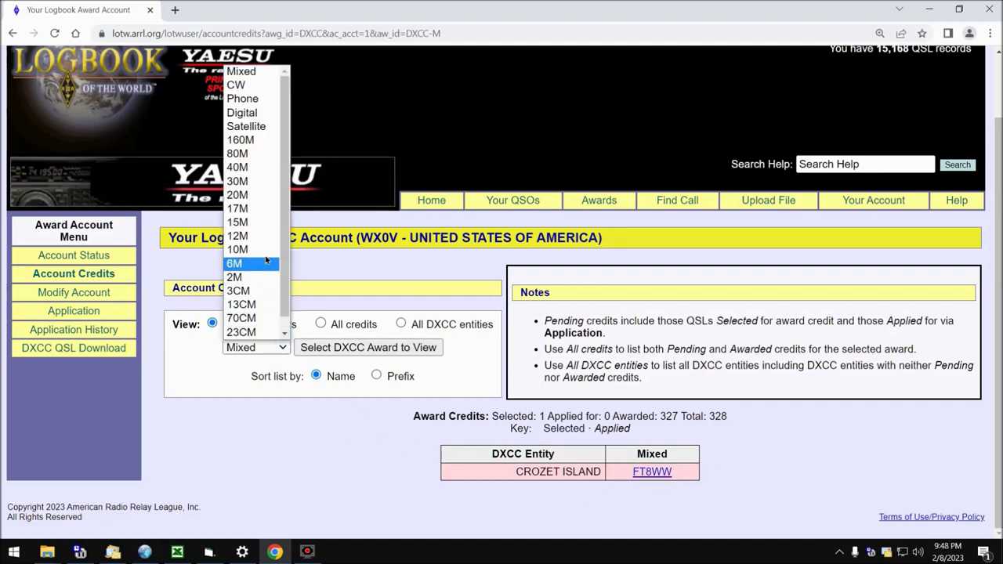
pyautogui.click(300, 401)
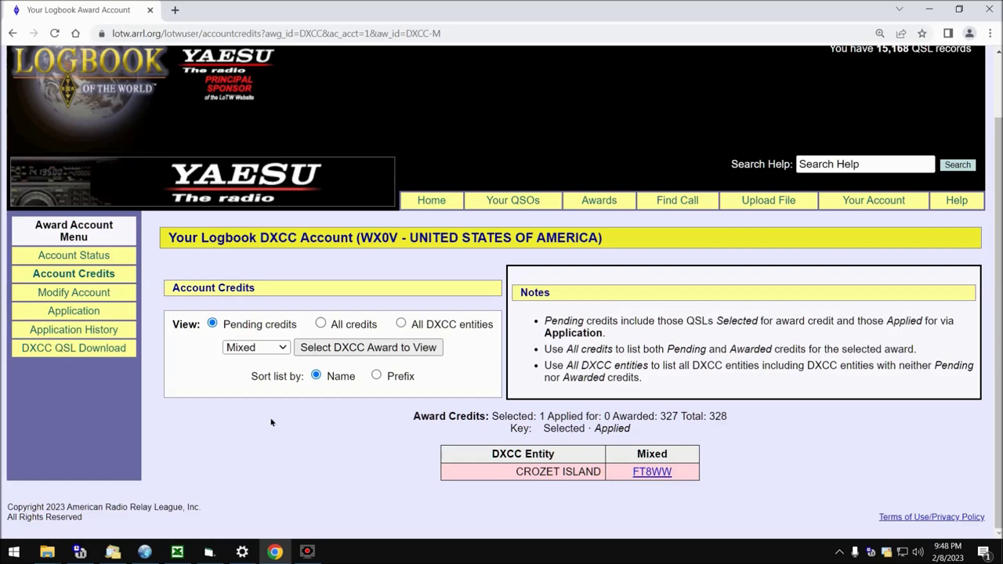
pyautogui.click(13, 33)
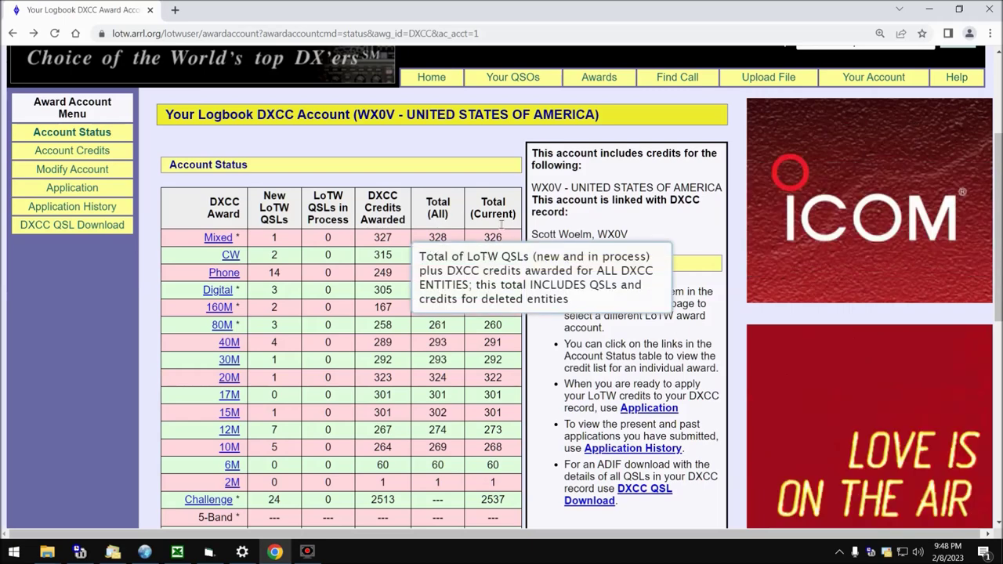
pyautogui.moveTo(506, 225)
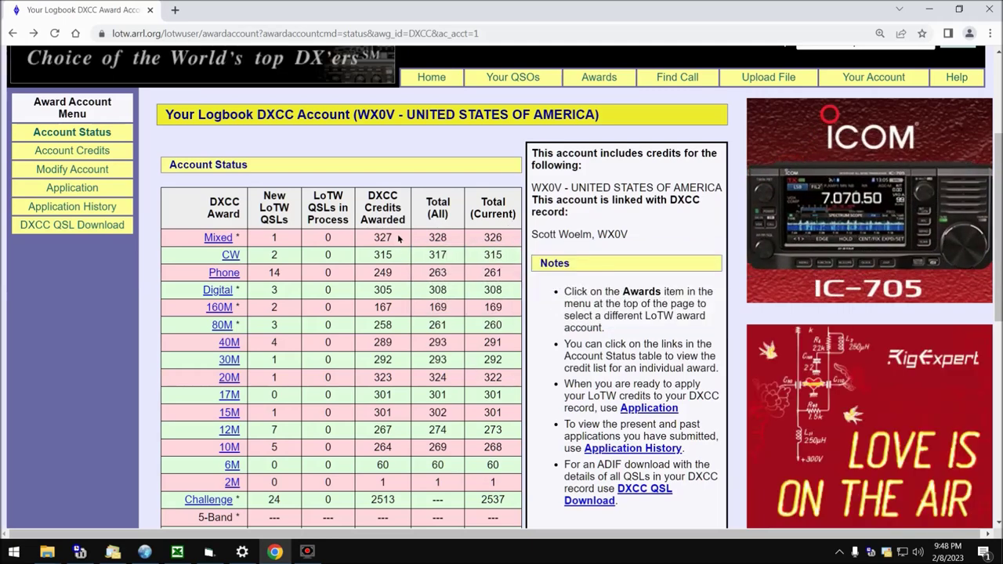
pyautogui.moveTo(398, 237); pyautogui.dragTo(362, 241)
pyautogui.click(363, 241)
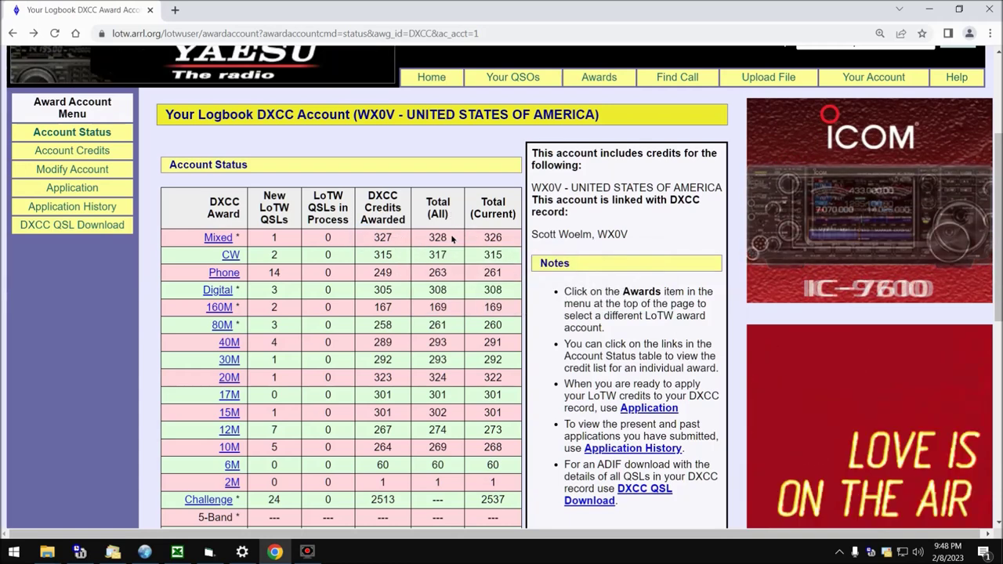
pyautogui.doubleClick(269, 238)
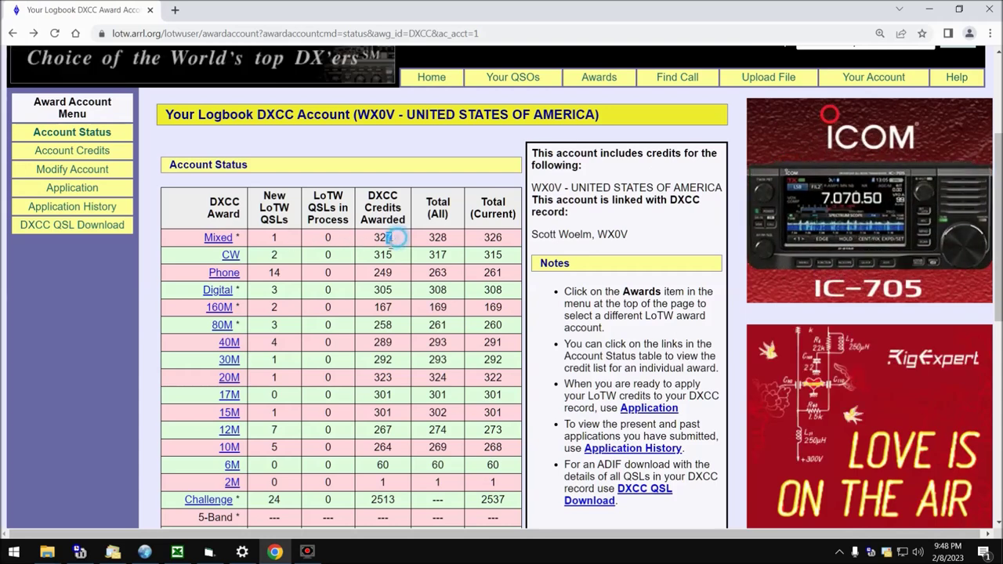
pyautogui.doubleClick(437, 237)
pyautogui.click(422, 238)
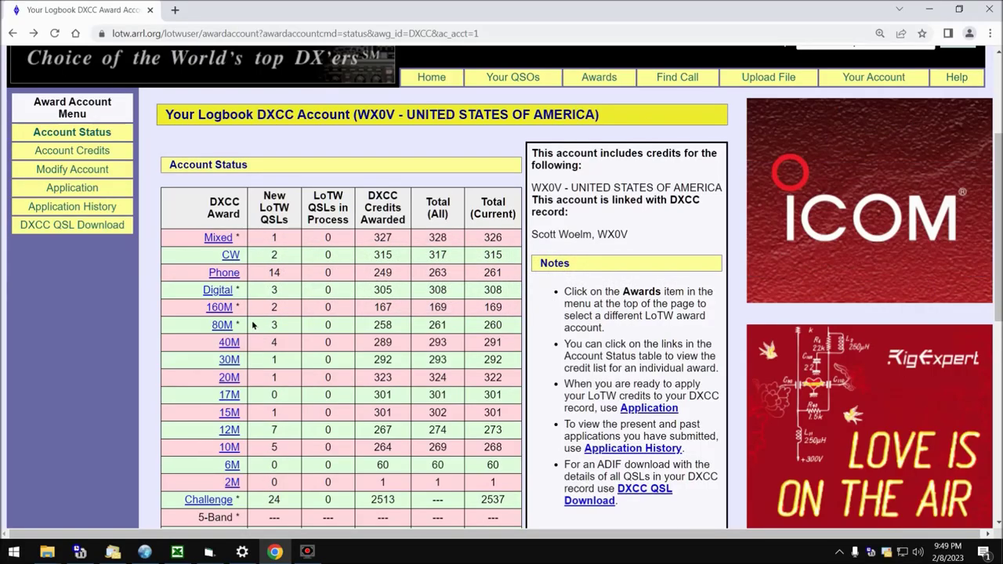
pyautogui.doubleClick(388, 308)
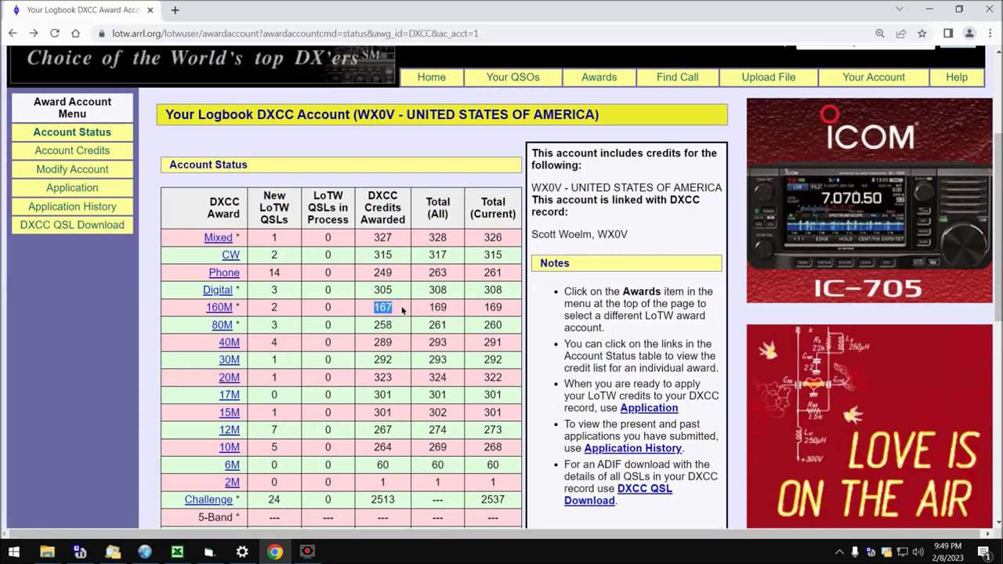
pyautogui.click(415, 310)
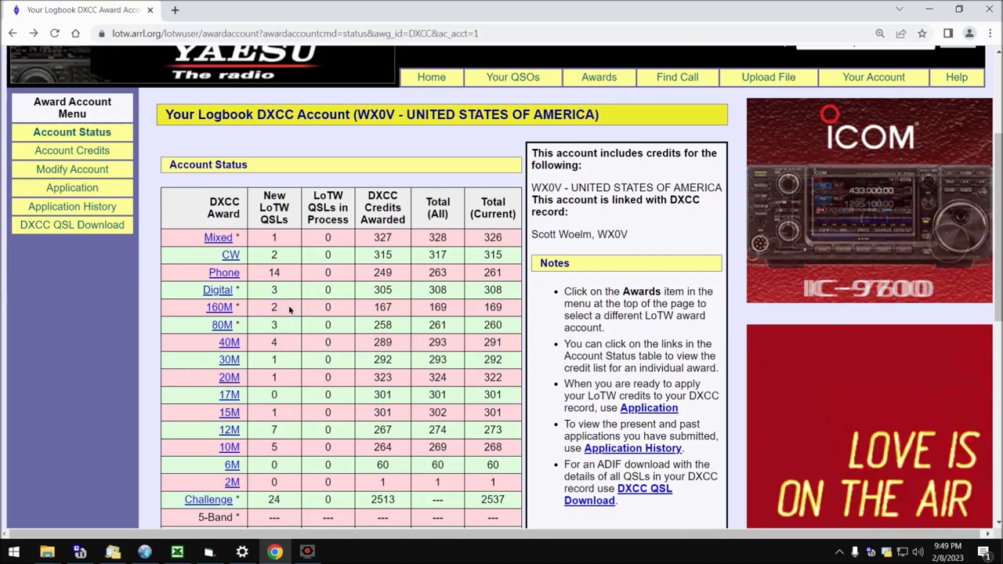
pyautogui.click(218, 307)
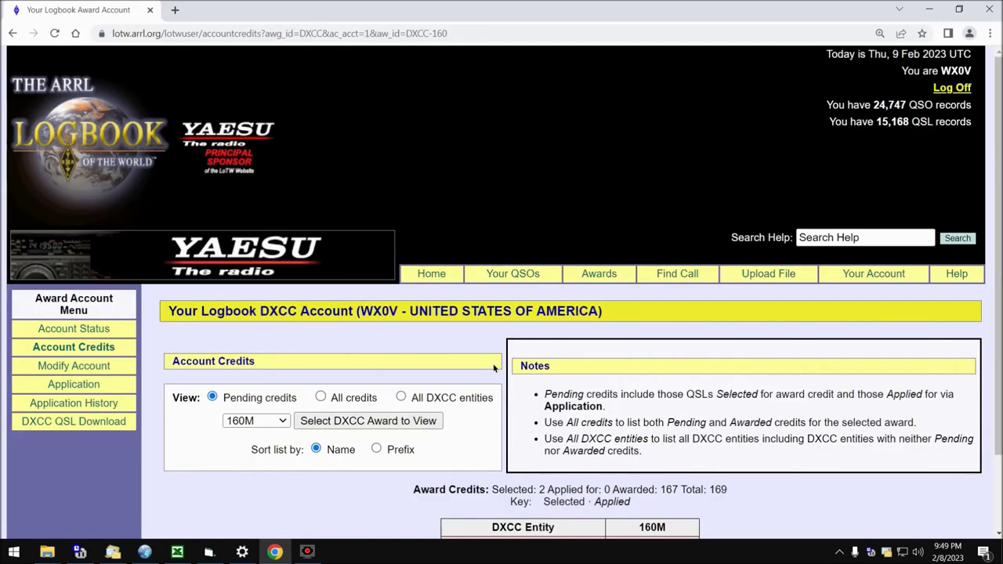
pyautogui.scroll(-2, 502, 373)
pyautogui.hotkey('alt', 'Left')
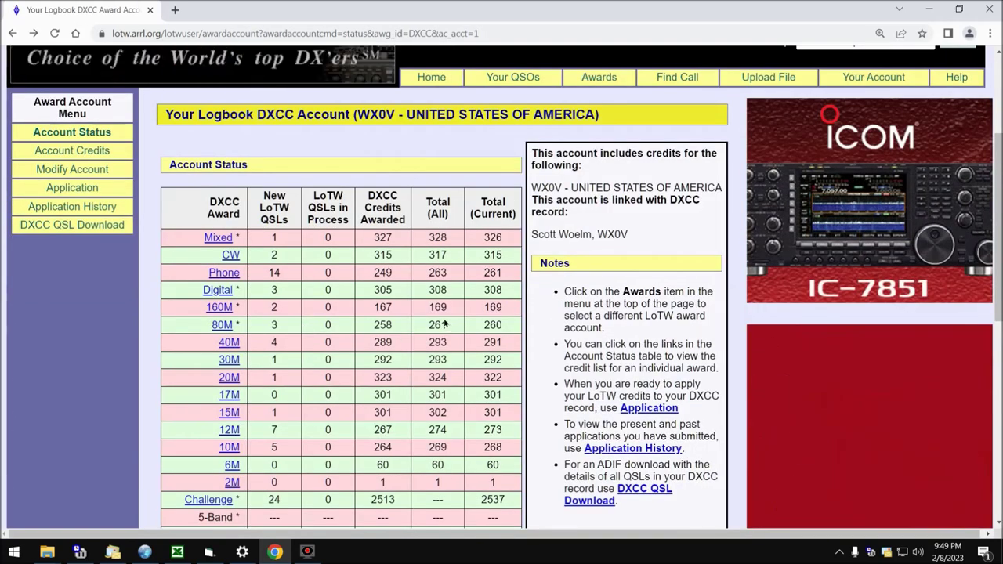
pyautogui.moveTo(453, 308); pyautogui.dragTo(430, 309)
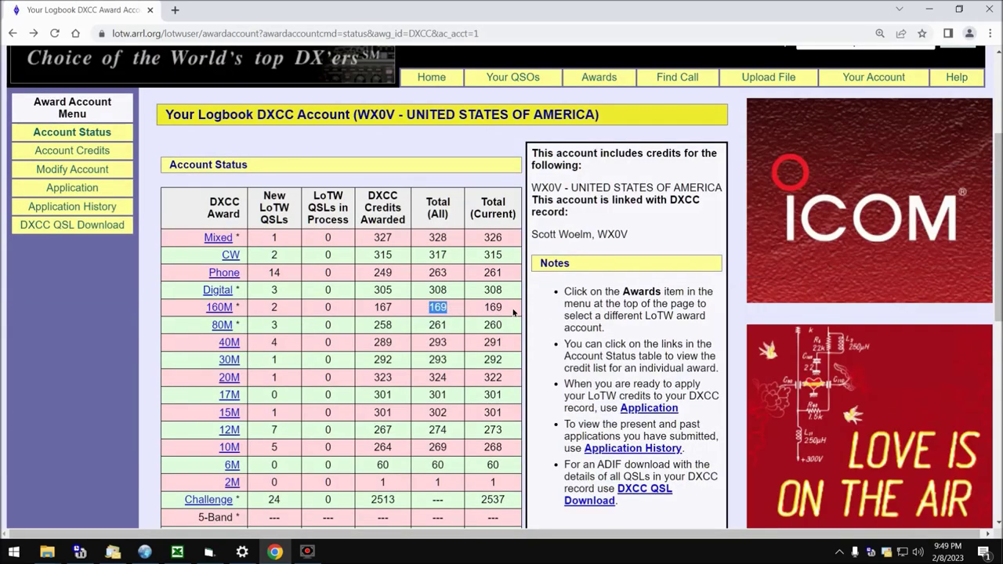
pyautogui.moveTo(511, 308); pyautogui.dragTo(443, 304)
pyautogui.click(437, 307)
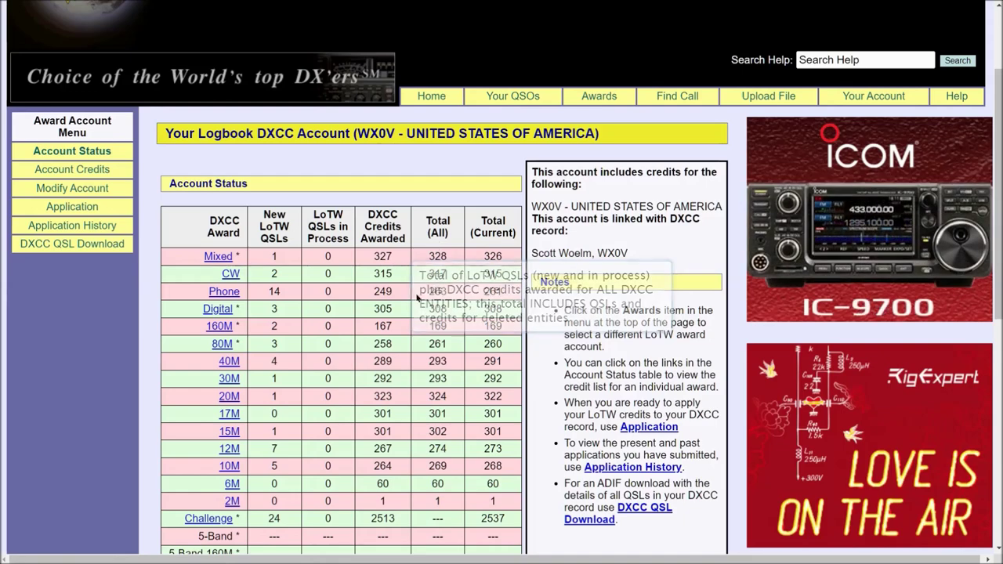
pyautogui.click(438, 256)
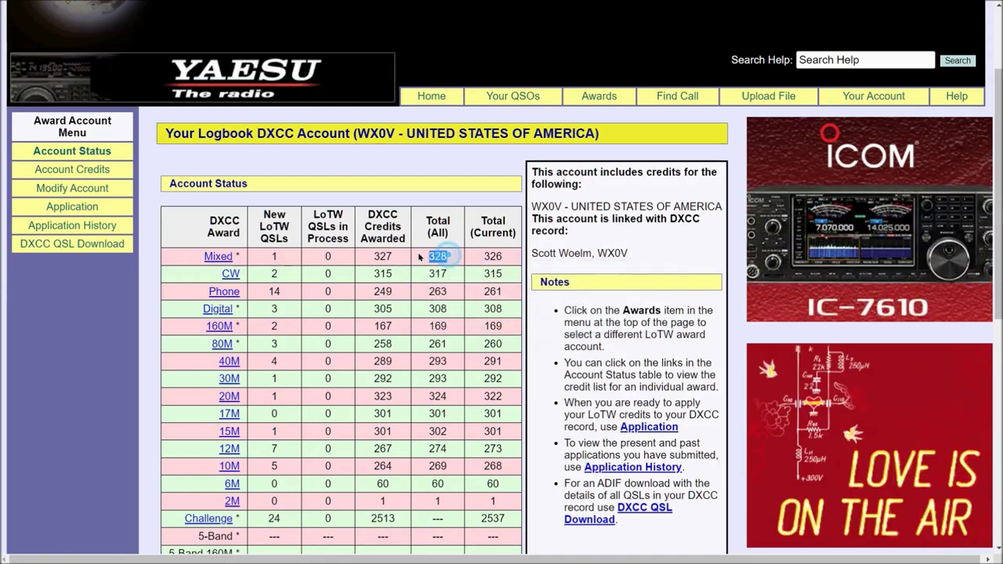
pyautogui.click(413, 253)
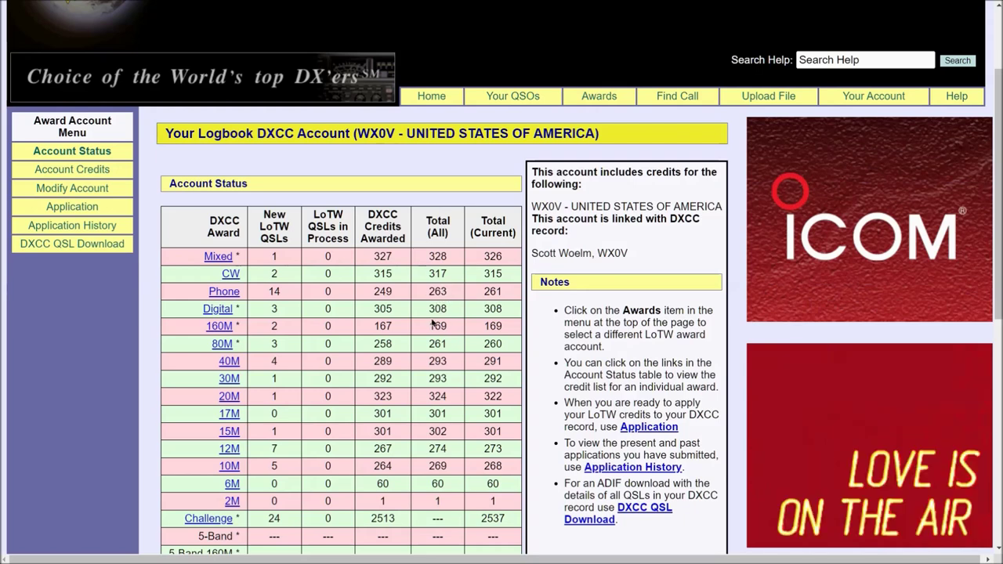
pyautogui.click(445, 251)
pyautogui.doubleClick(443, 254)
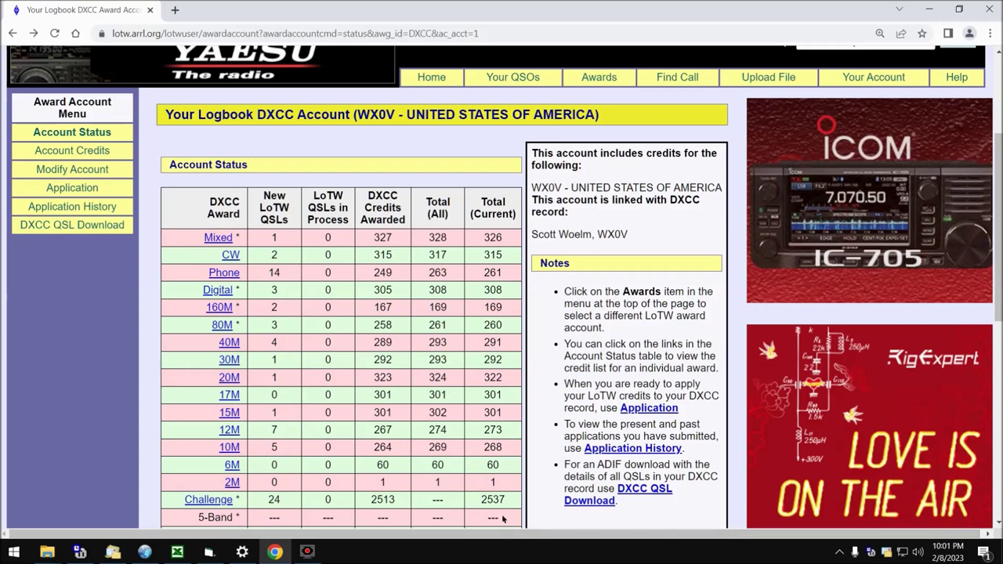
pyautogui.moveTo(508, 501); pyautogui.dragTo(475, 499)
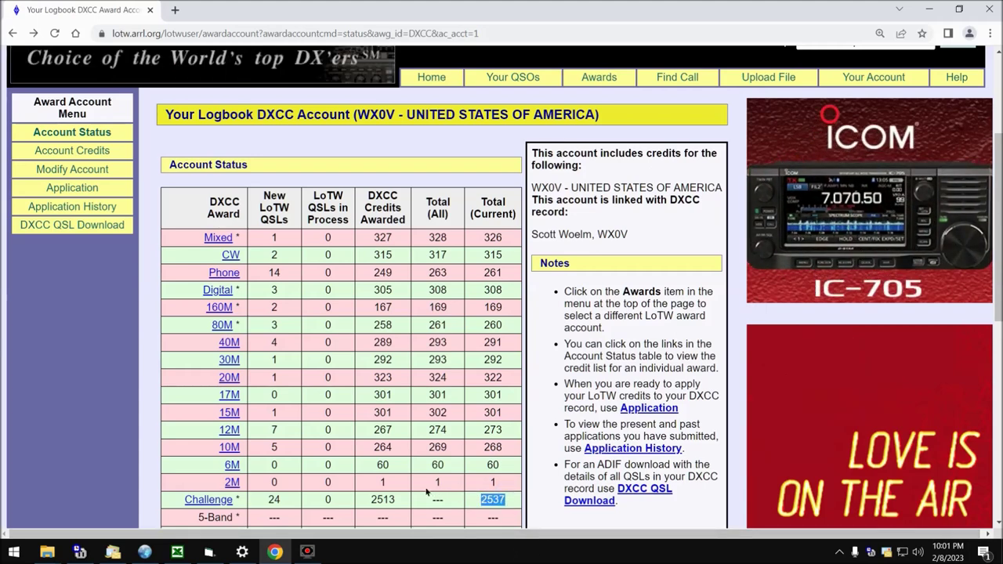
pyautogui.moveTo(400, 499); pyautogui.dragTo(372, 499)
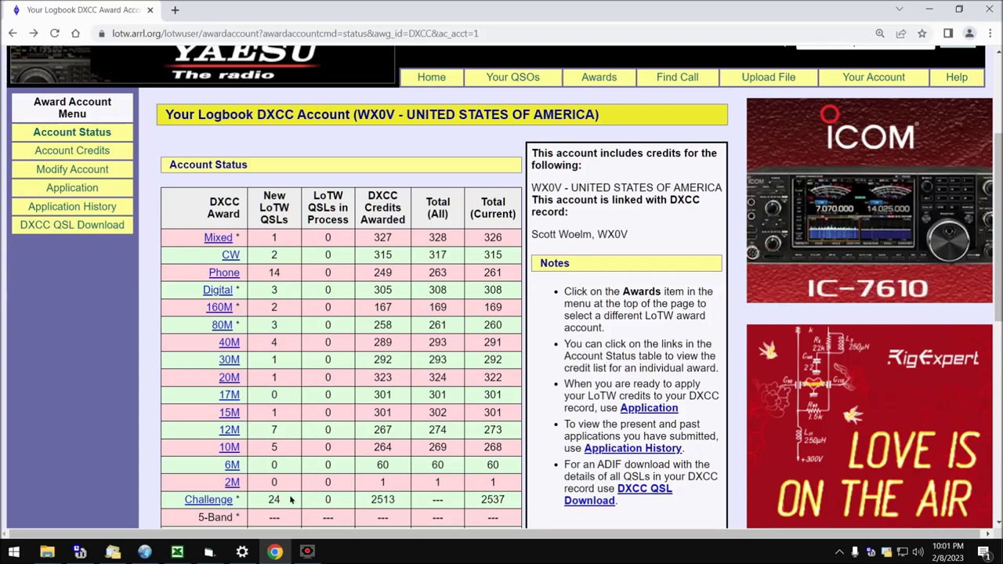
pyautogui.moveTo(283, 499); pyautogui.dragTo(259, 502)
pyautogui.click(259, 502)
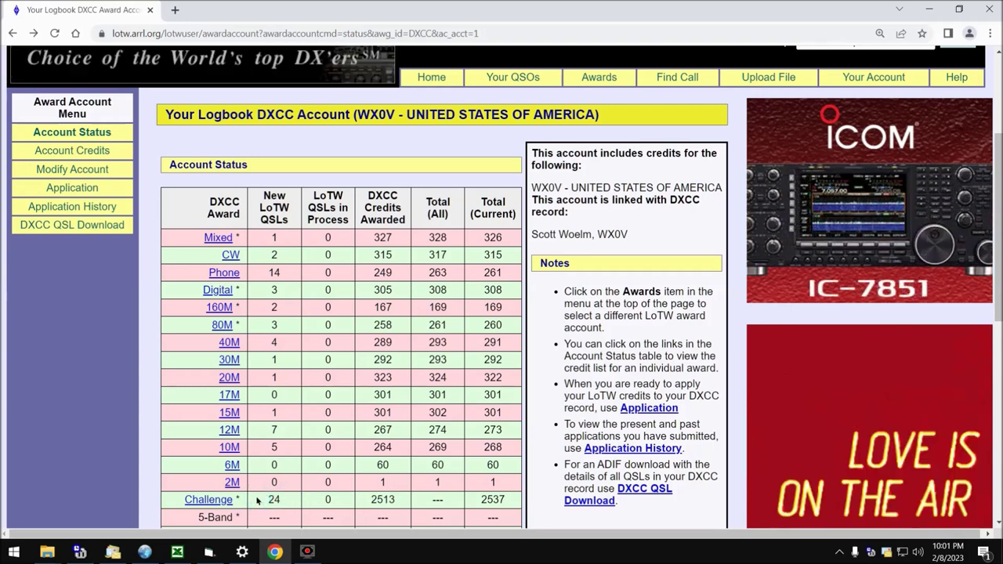
# Step: Review pending Challenge credits by entity and band, such as FT8WW Crozet Island on 30M
pyautogui.click(210, 502)
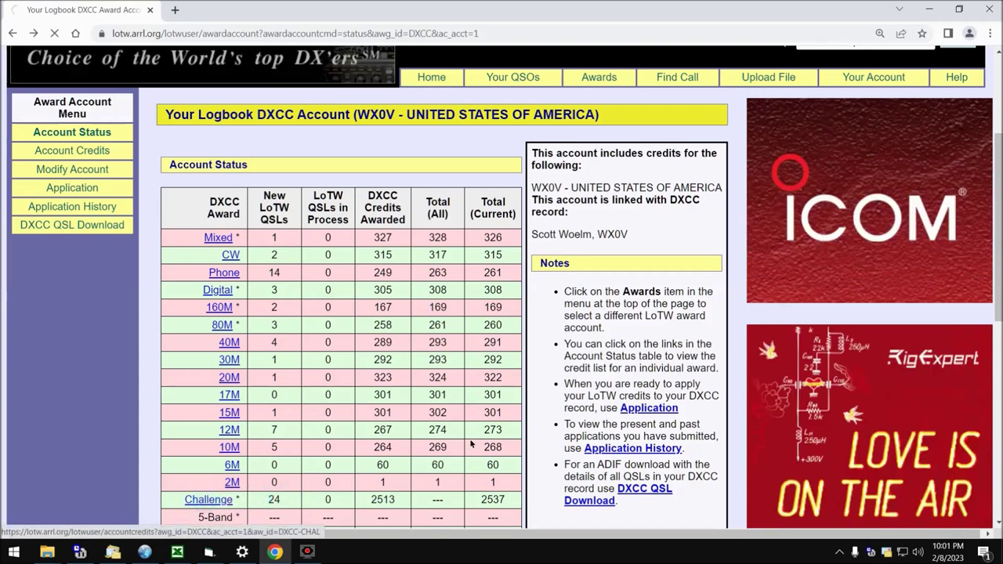
pyautogui.scroll(-3, 543, 420)
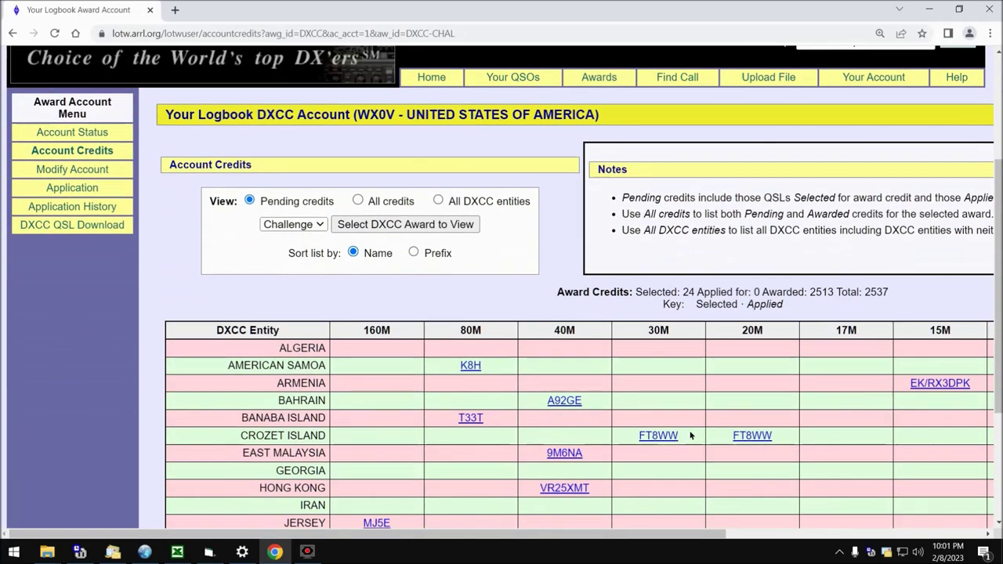
pyautogui.moveTo(686, 433); pyautogui.dragTo(631, 438)
pyautogui.click(621, 431)
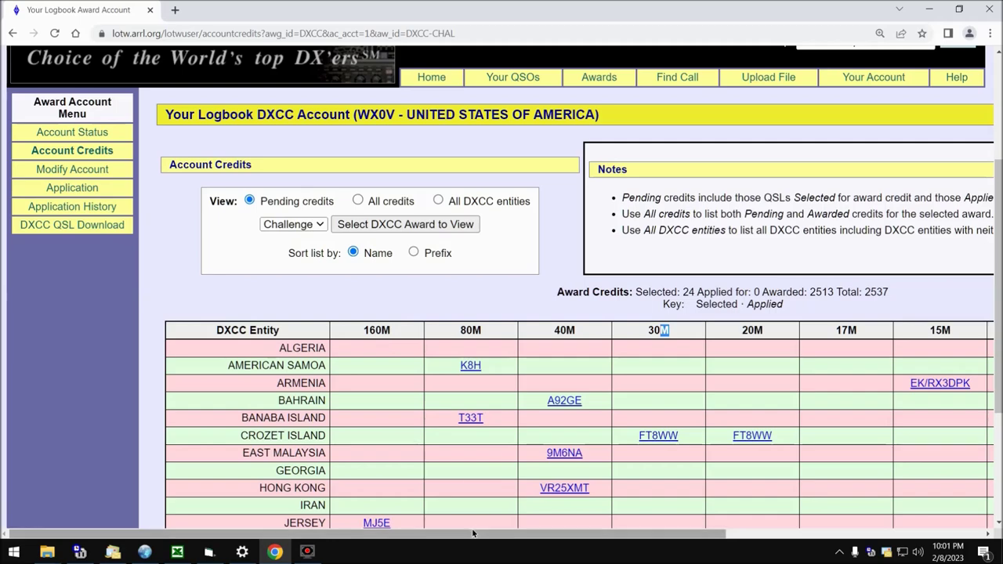
pyautogui.moveTo(478, 532); pyautogui.dragTo(535, 550)
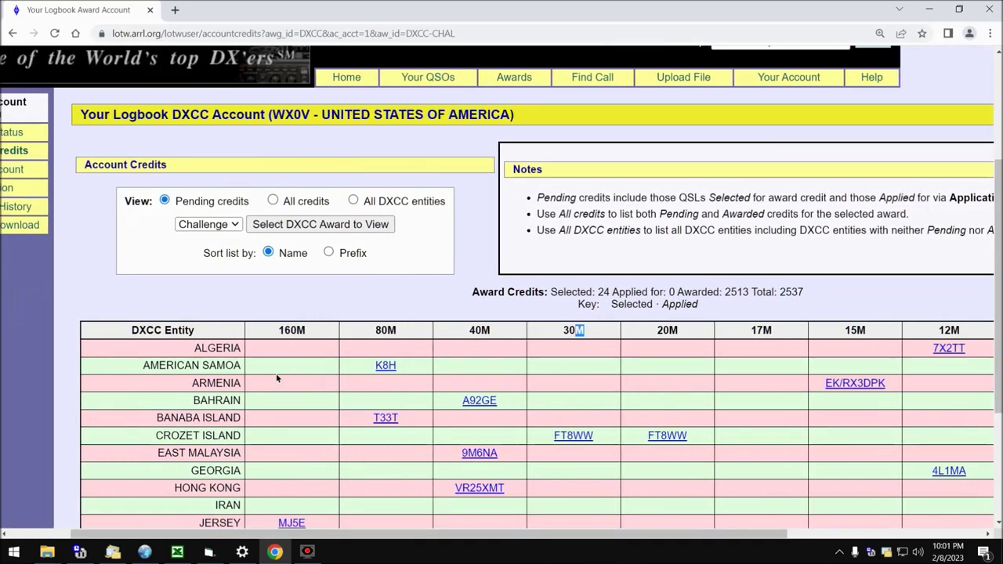
pyautogui.click(273, 200)
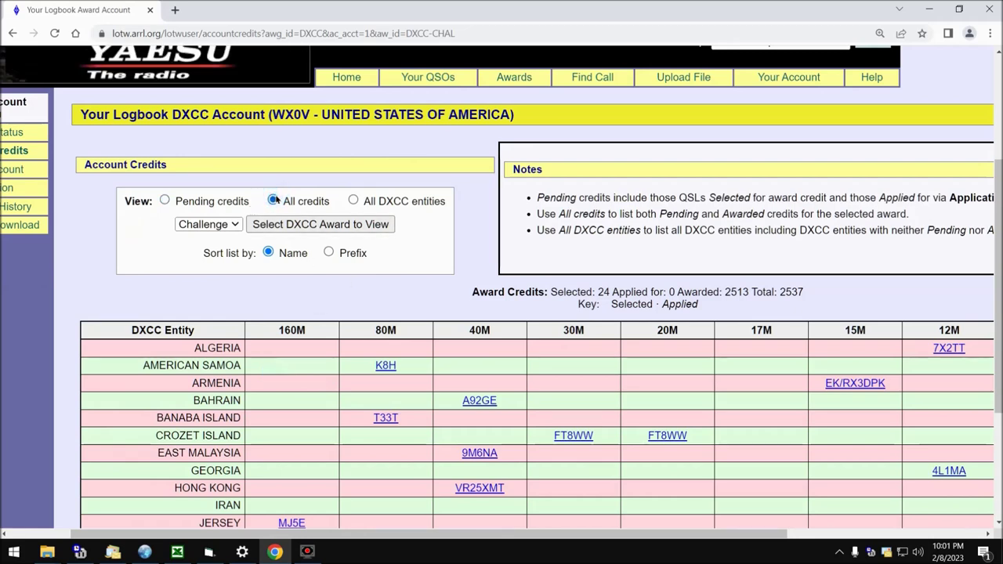
pyautogui.click(311, 224)
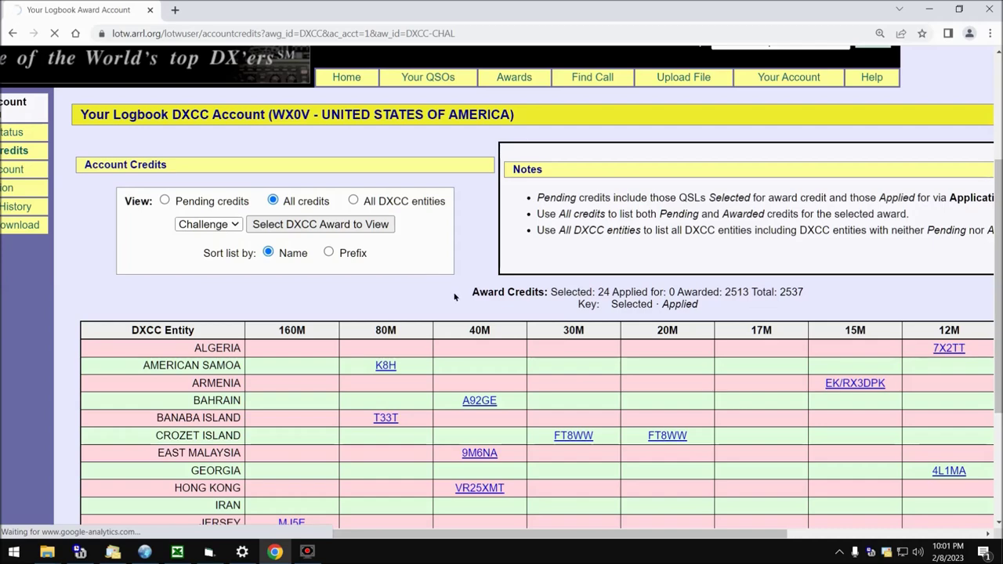
pyautogui.scroll(-3, 506, 401)
pyautogui.scroll(-2, 506, 401)
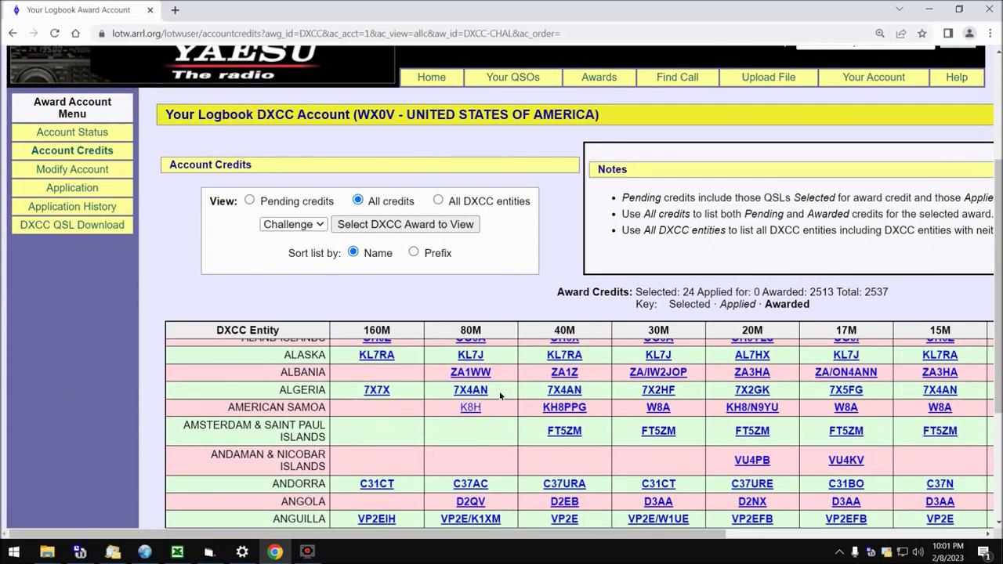
pyautogui.scroll(-2, 534, 412)
pyautogui.scroll(3, 535, 412)
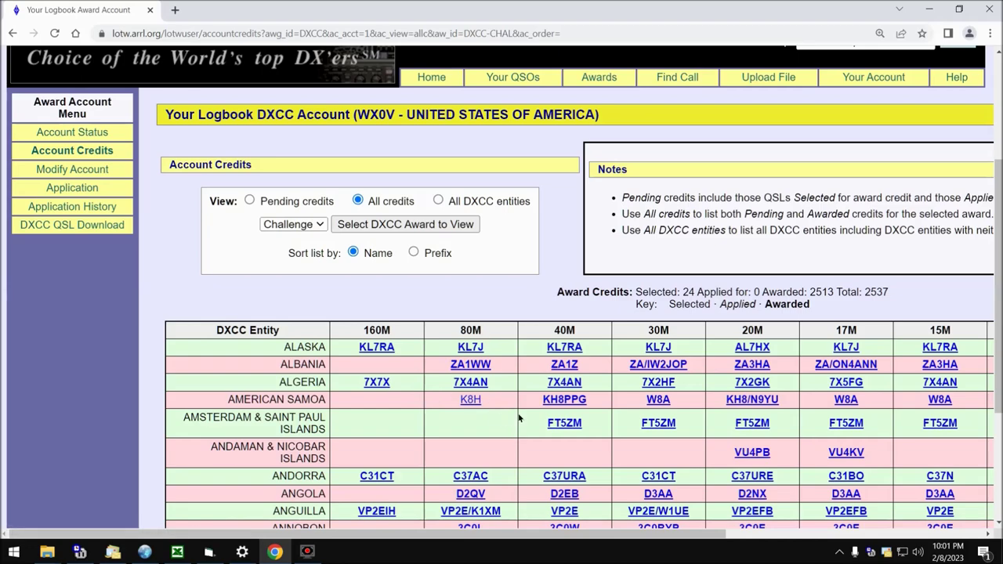
pyautogui.scroll(-6, 517, 419)
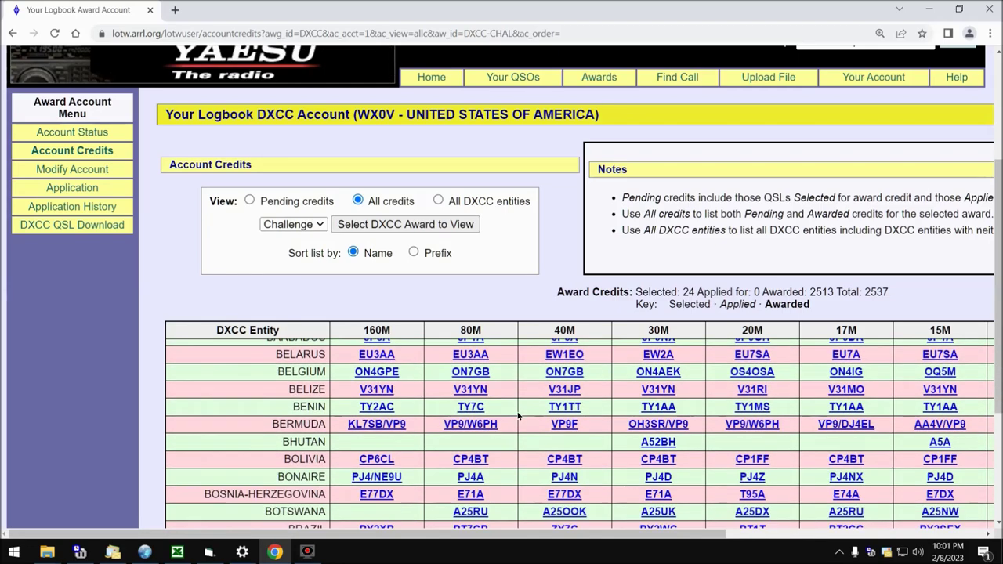
pyautogui.scroll(-3, 518, 416)
pyautogui.scroll(9, 515, 417)
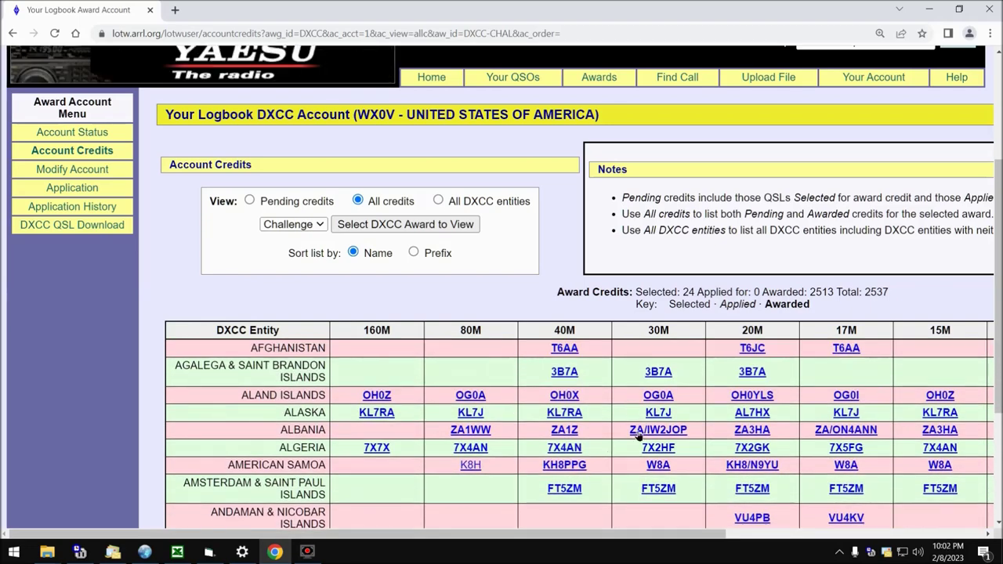
pyautogui.scroll(-2, 665, 424)
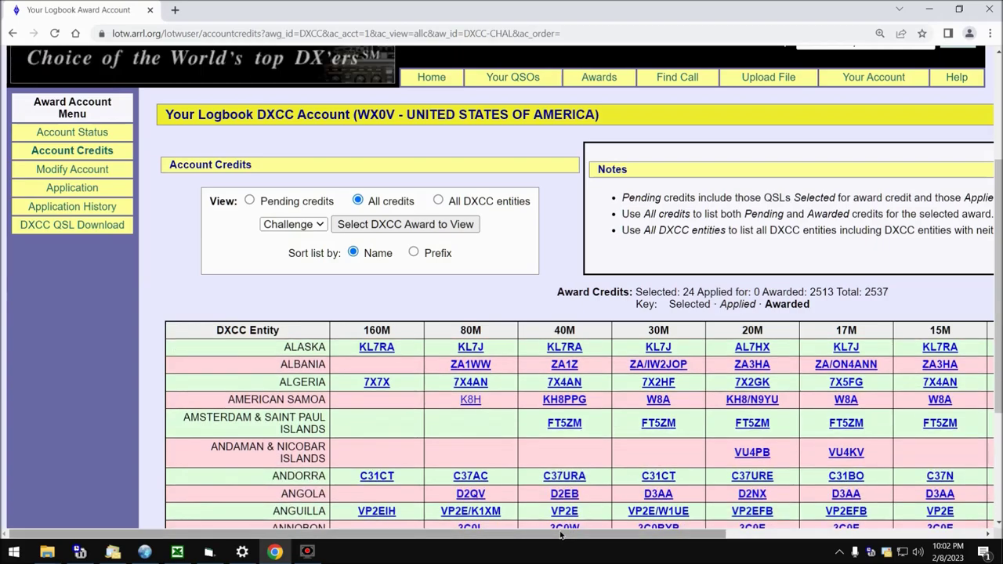
pyautogui.moveTo(561, 534); pyautogui.dragTo(758, 553)
pyautogui.scroll(-3, 464, 443)
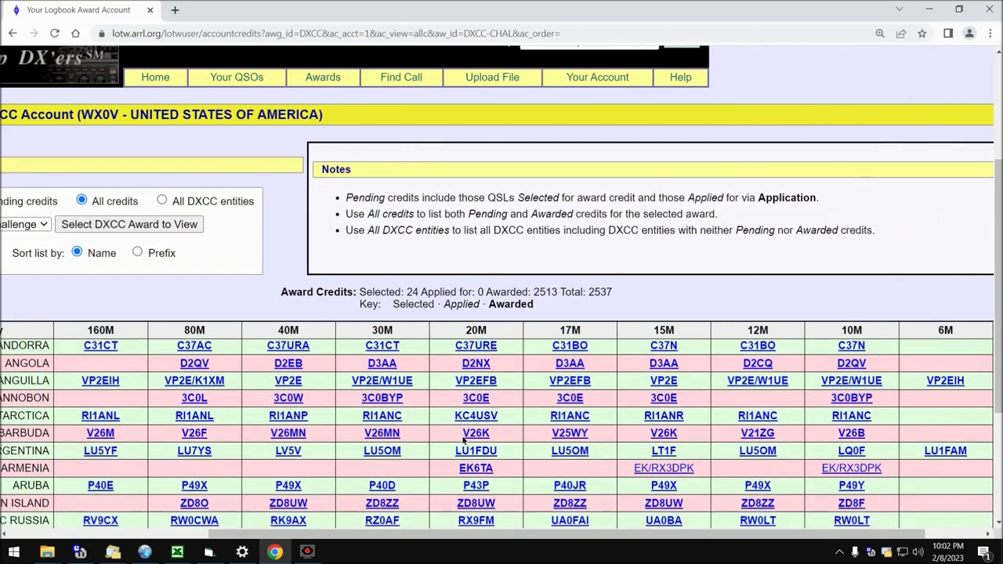
pyautogui.scroll(-7, 463, 441)
pyautogui.scroll(-15, 462, 440)
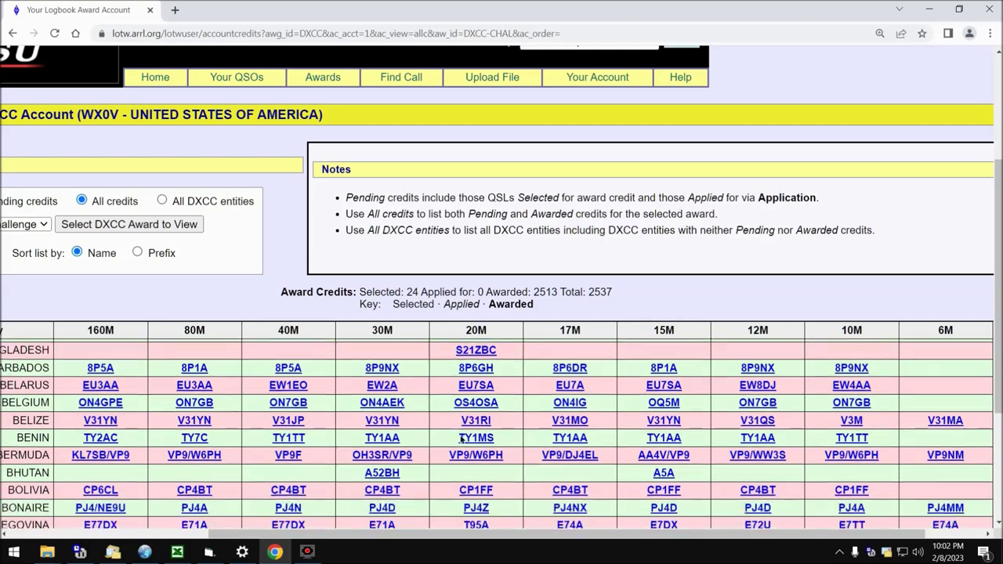
pyautogui.scroll(-10, 463, 440)
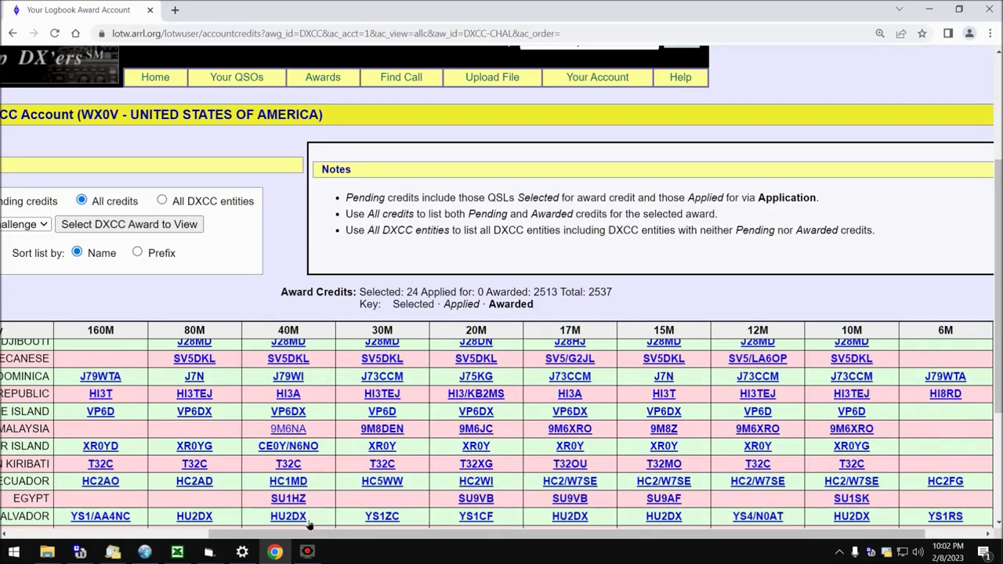
pyautogui.hscroll(-3, 309, 533)
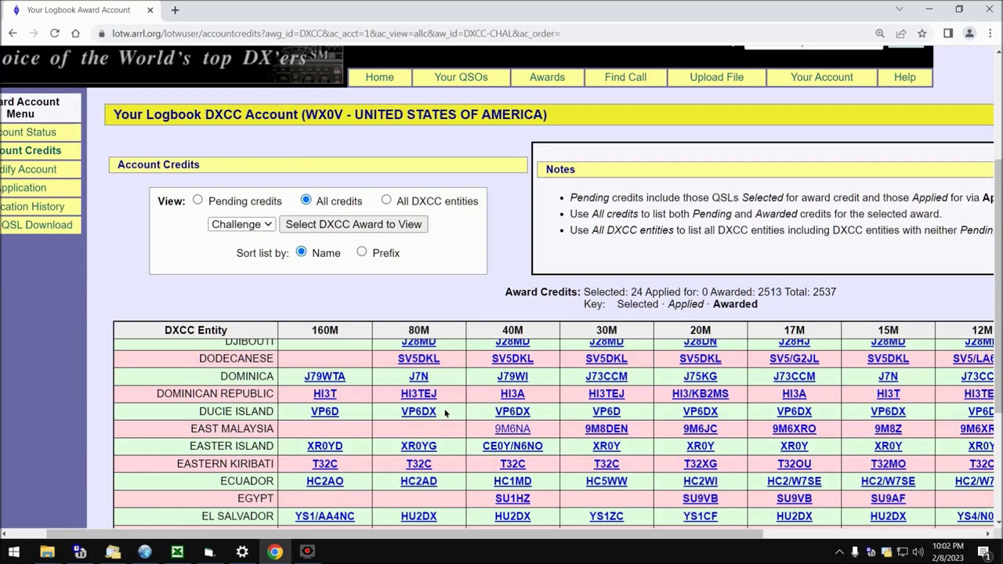
pyautogui.click(443, 409)
pyautogui.scroll(12, 348, 410)
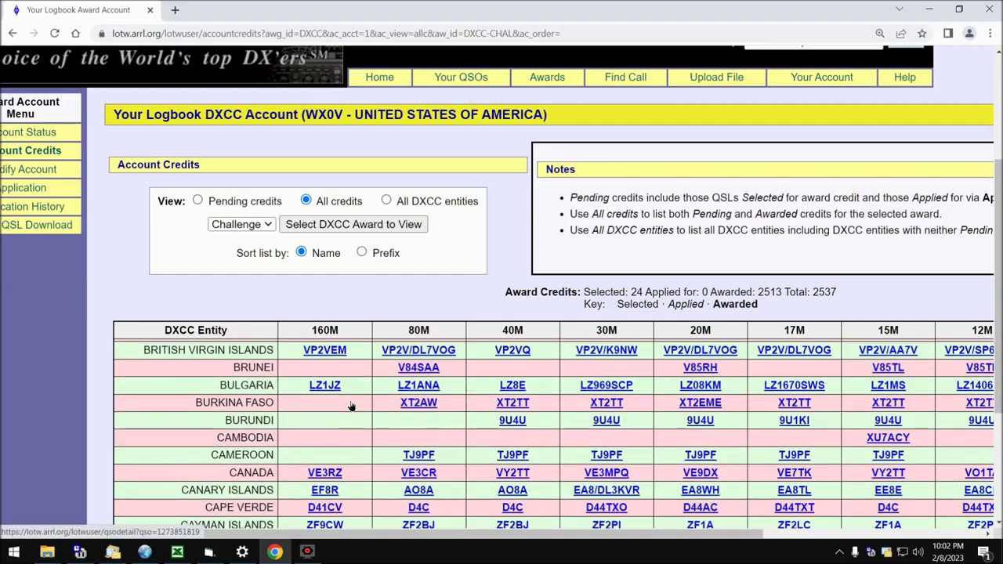
pyautogui.scroll(8, 348, 401)
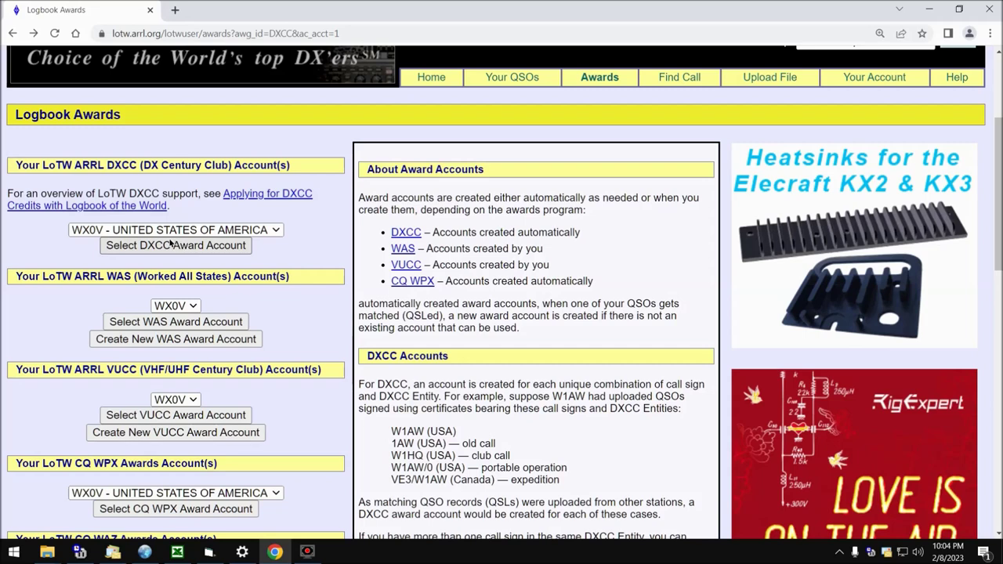
pyautogui.click(195, 306)
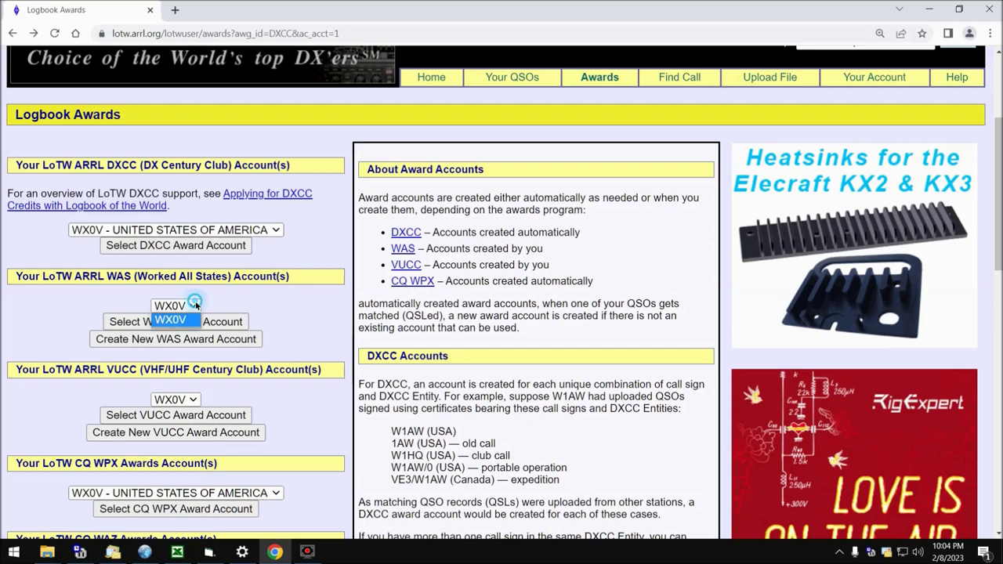
pyautogui.click(193, 305)
pyautogui.click(278, 228)
pyautogui.click(278, 228)
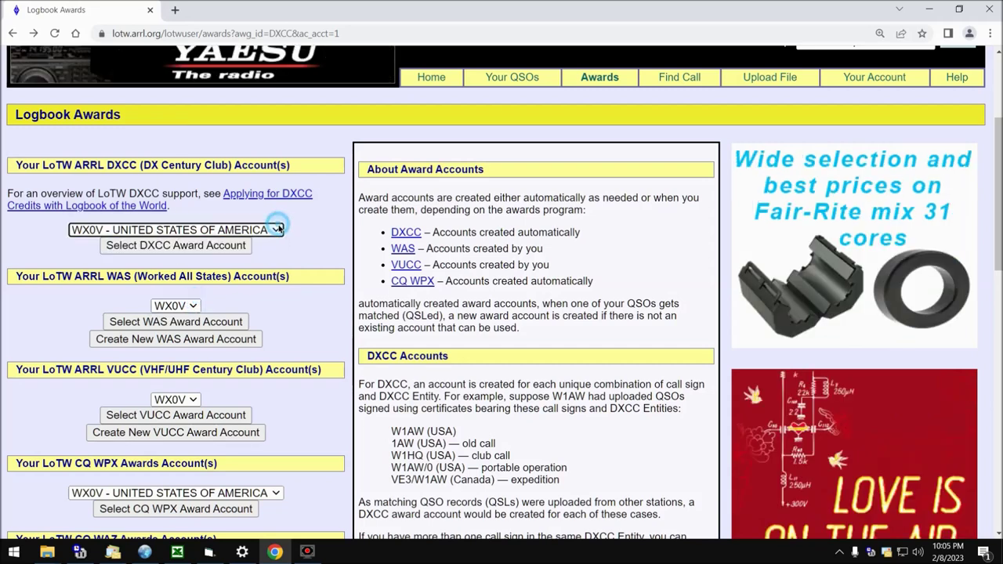
pyautogui.click(188, 321)
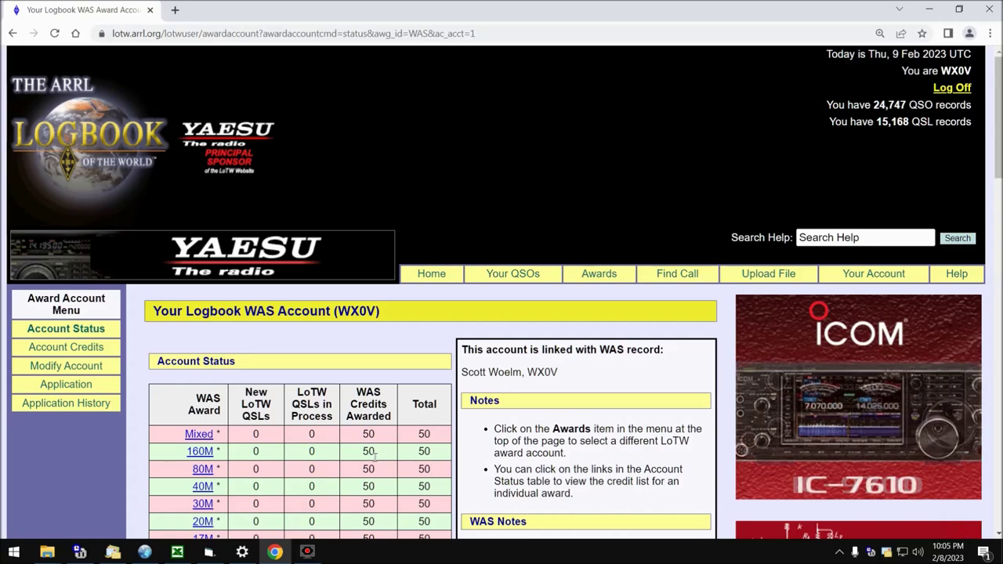
# Step: Scroll the WAS Account Status table and open the 15M band credits
pyautogui.scroll(-3, 357, 431)
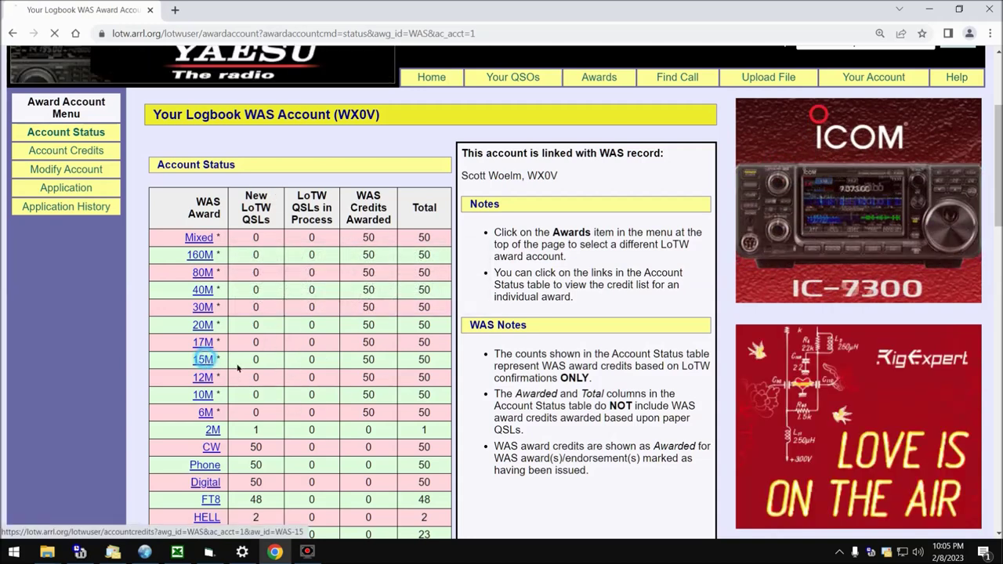
pyautogui.click(203, 360)
# Step: Show All 15M WAS credits and scroll through each state's confirming station
pyautogui.scroll(-1, 759, 465)
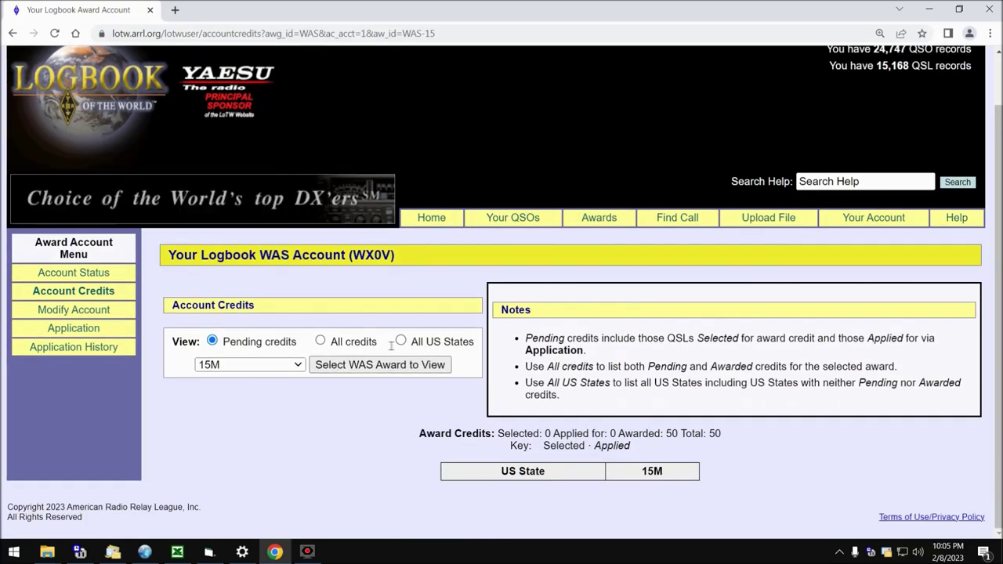
pyautogui.click(321, 341)
pyautogui.click(347, 365)
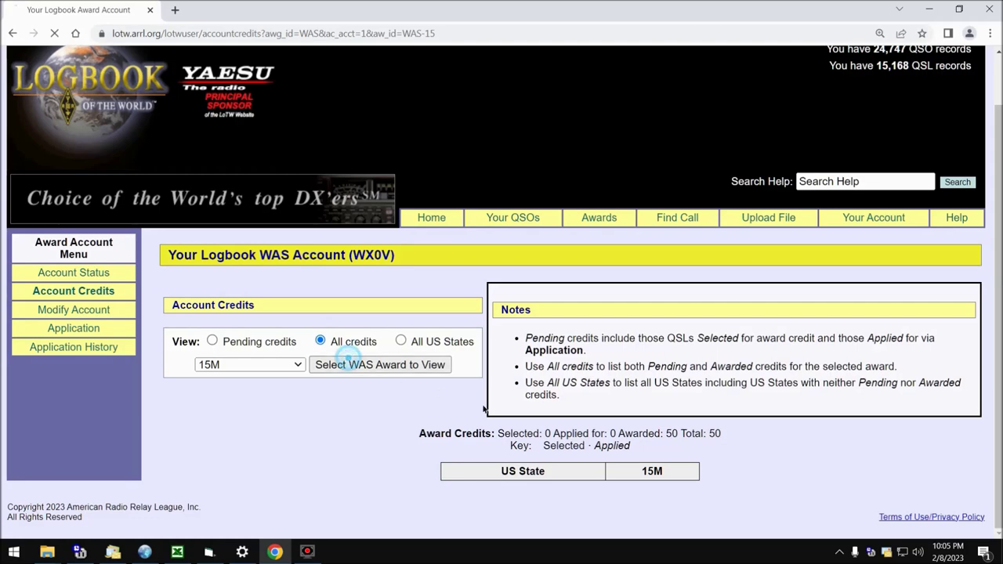
pyautogui.scroll(-4, 690, 409)
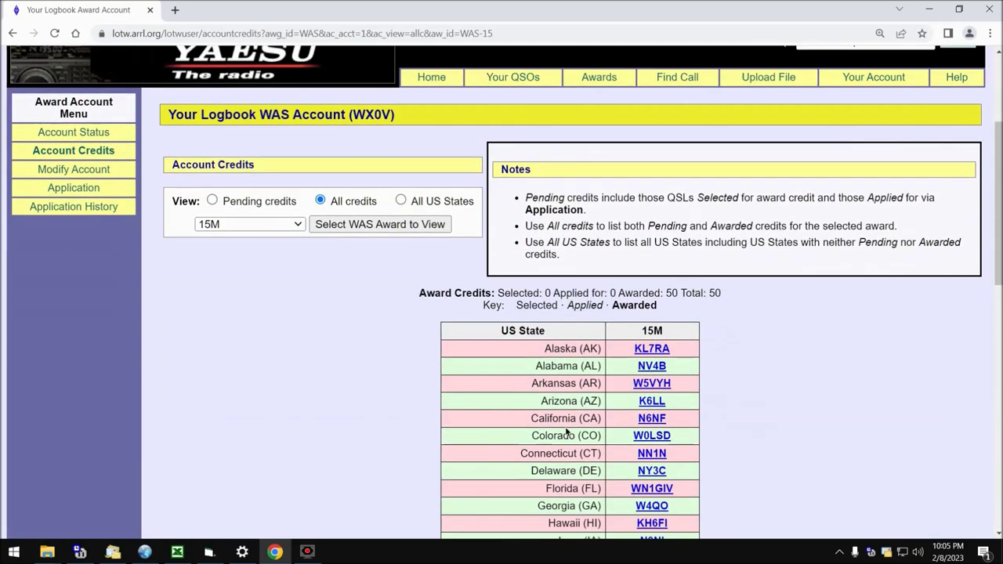
pyautogui.scroll(-7, 671, 327)
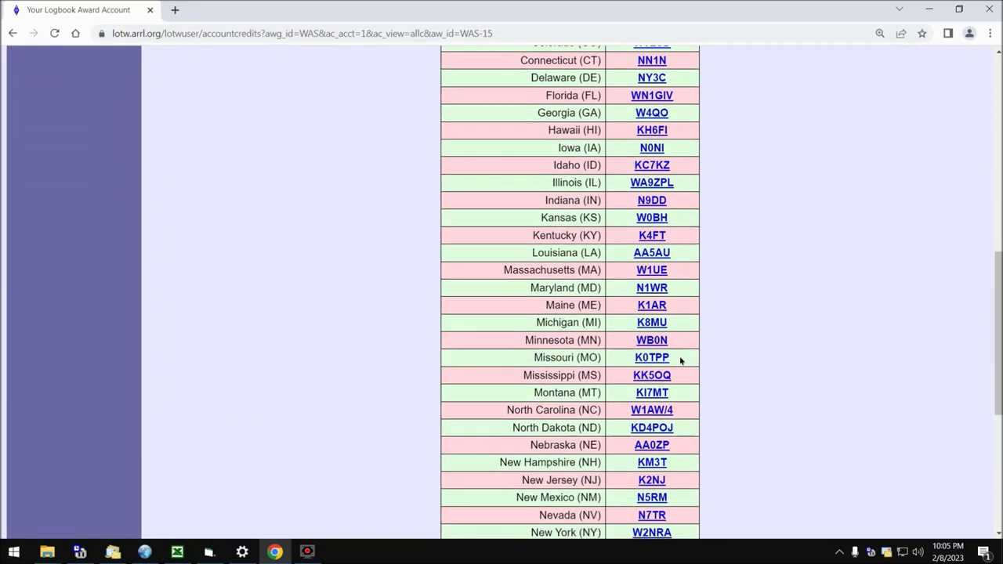
pyautogui.scroll(-1, 671, 378)
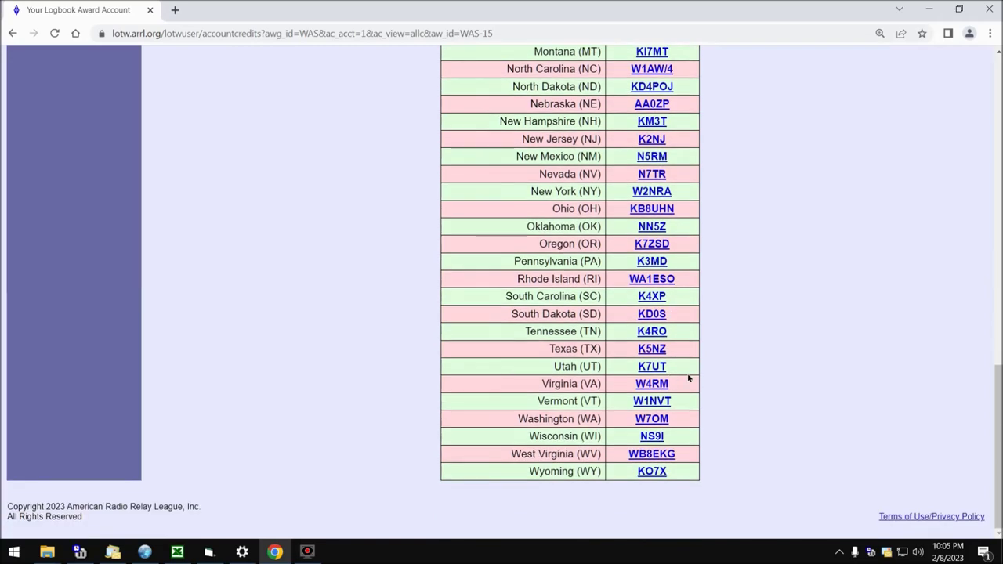
pyautogui.scroll(11, 689, 378)
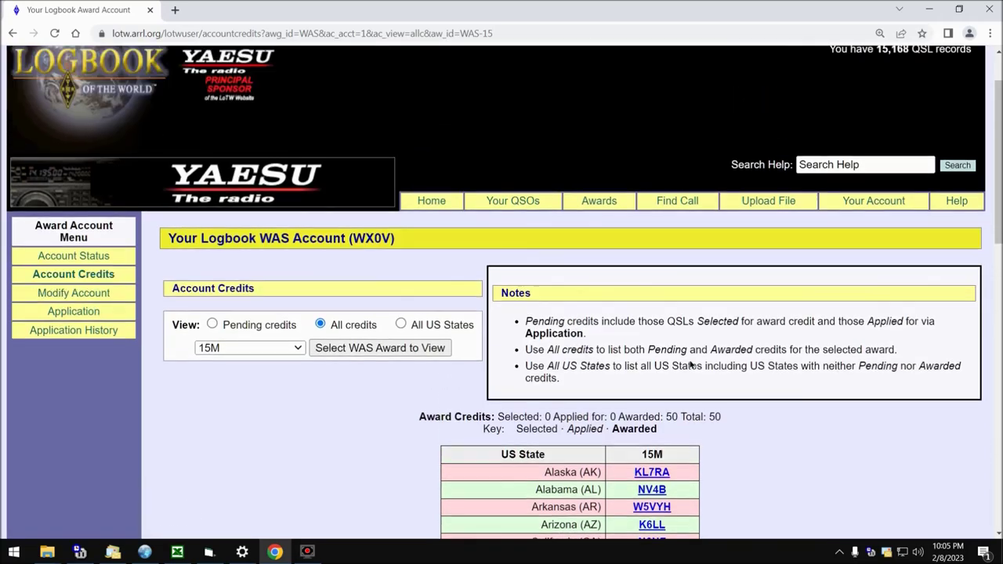
pyautogui.scroll(1, 690, 366)
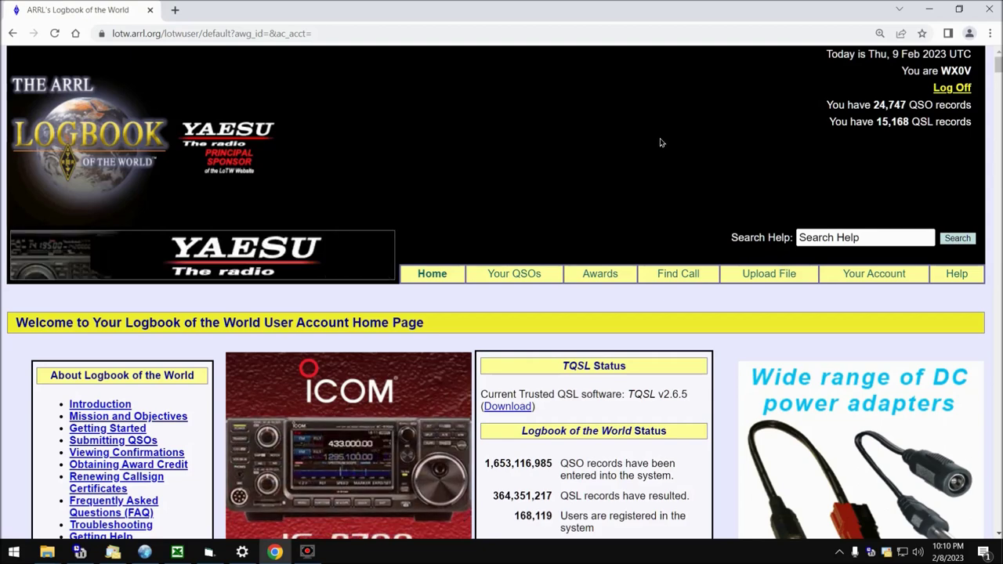
pyautogui.click(678, 276)
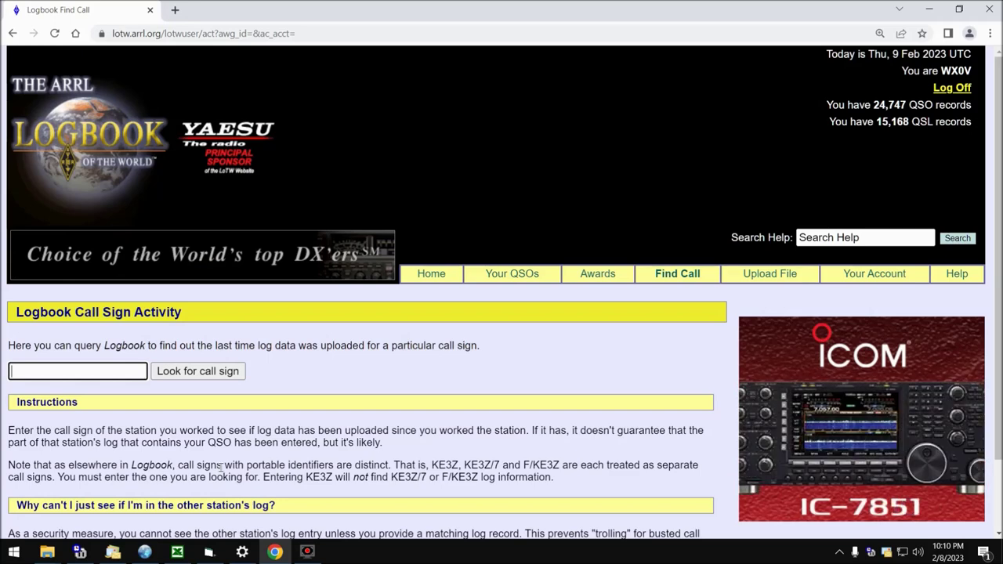
pyautogui.write('3')
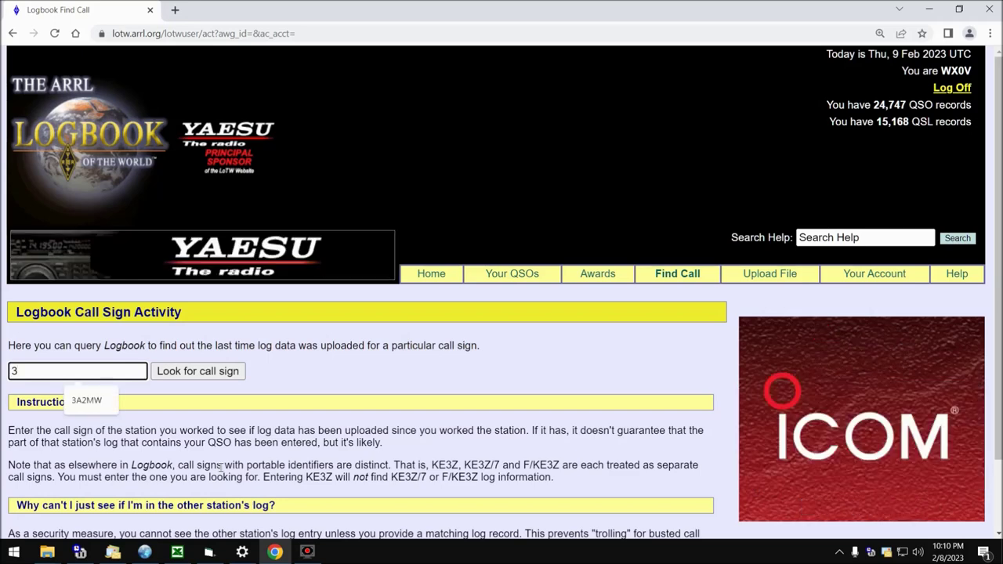
pyautogui.write('A2MW')
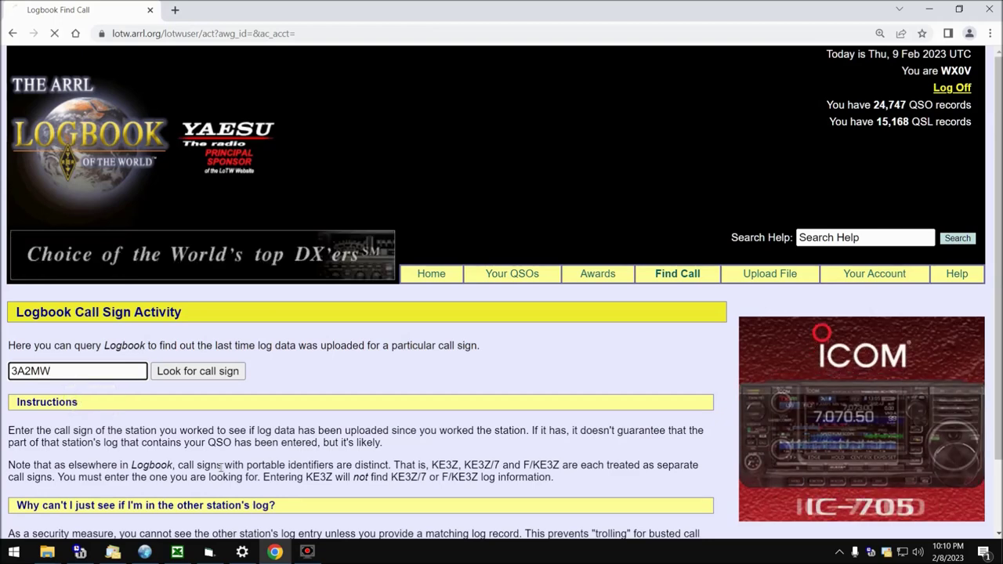
pyautogui.press('Return')
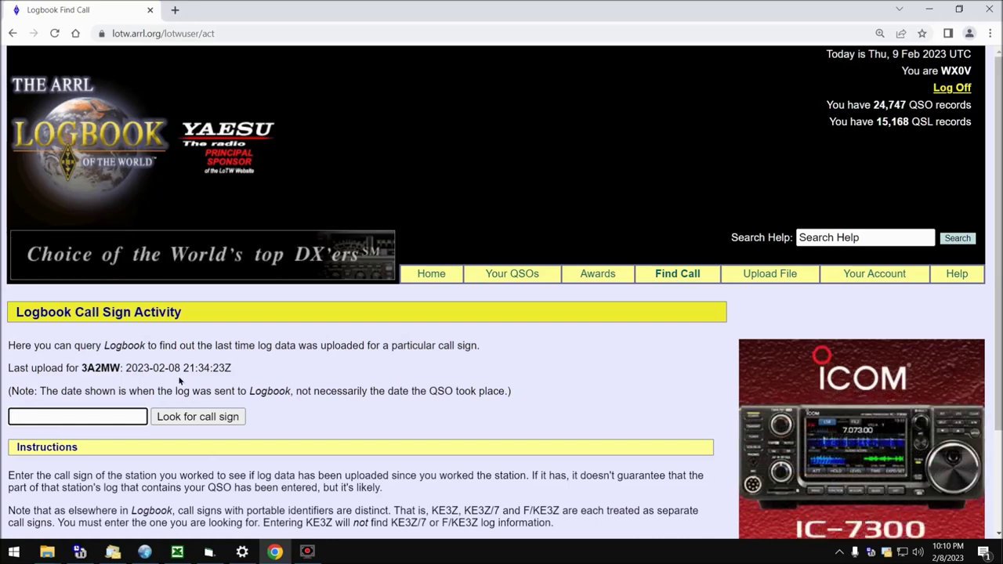
pyautogui.moveTo(179, 375); pyautogui.dragTo(156, 377)
pyautogui.click(135, 368)
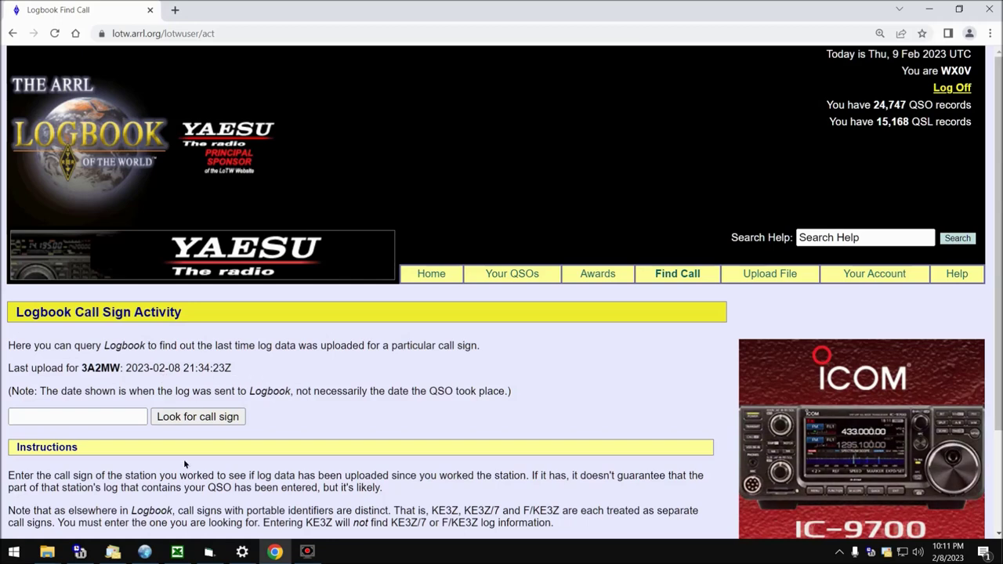
pyautogui.click(48, 421)
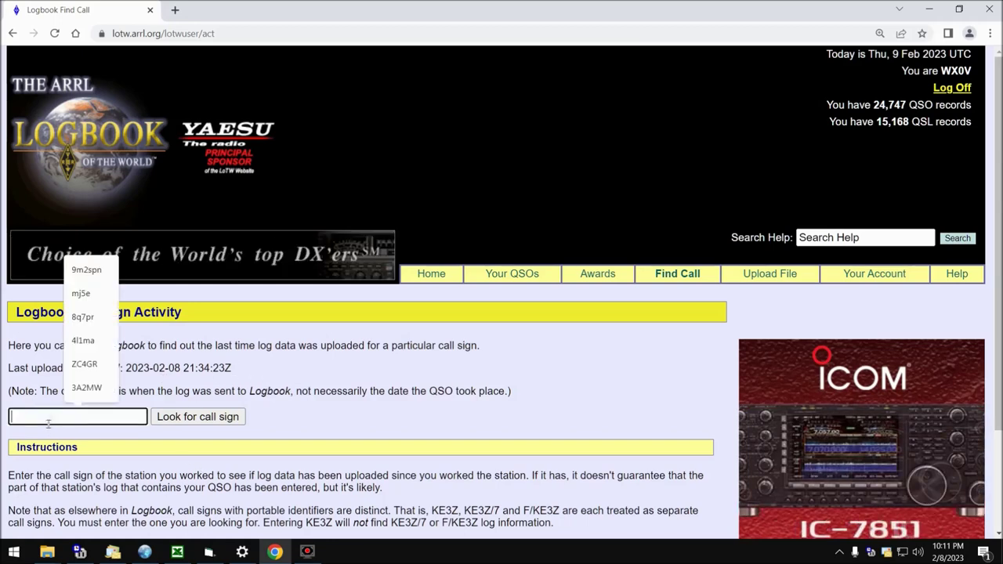
pyautogui.write('WX')
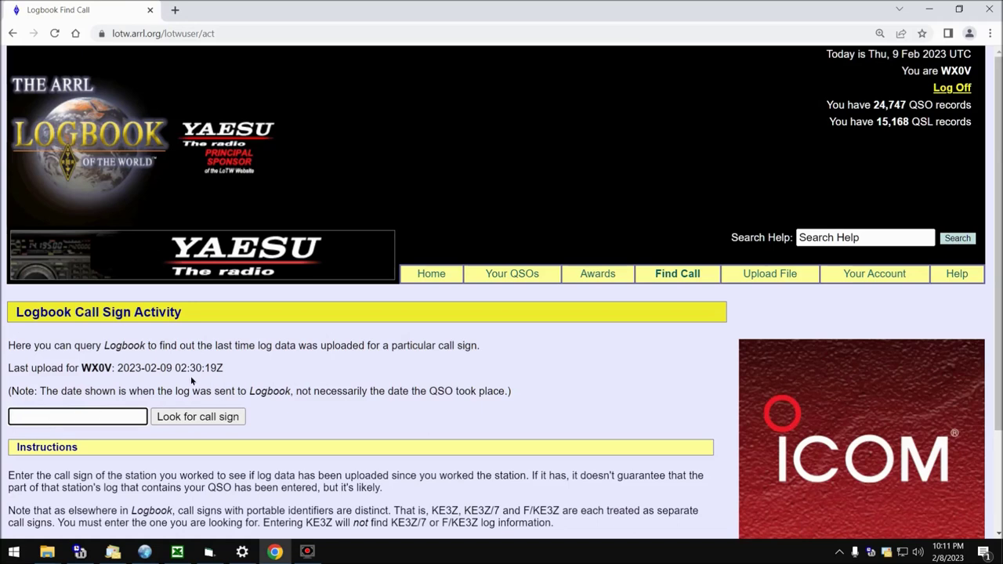
pyautogui.moveTo(142, 368); pyautogui.dragTo(174, 379)
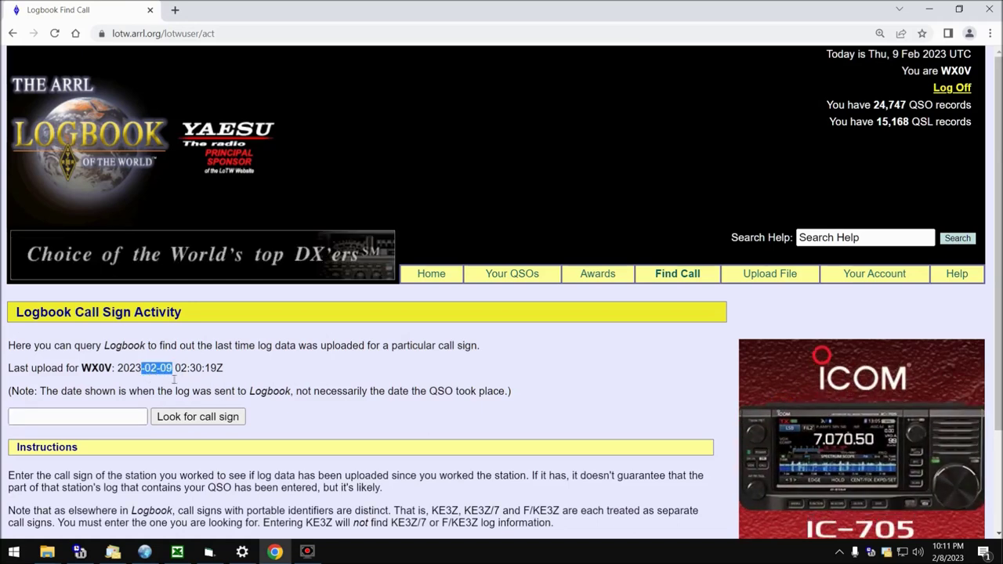
pyautogui.click(175, 379)
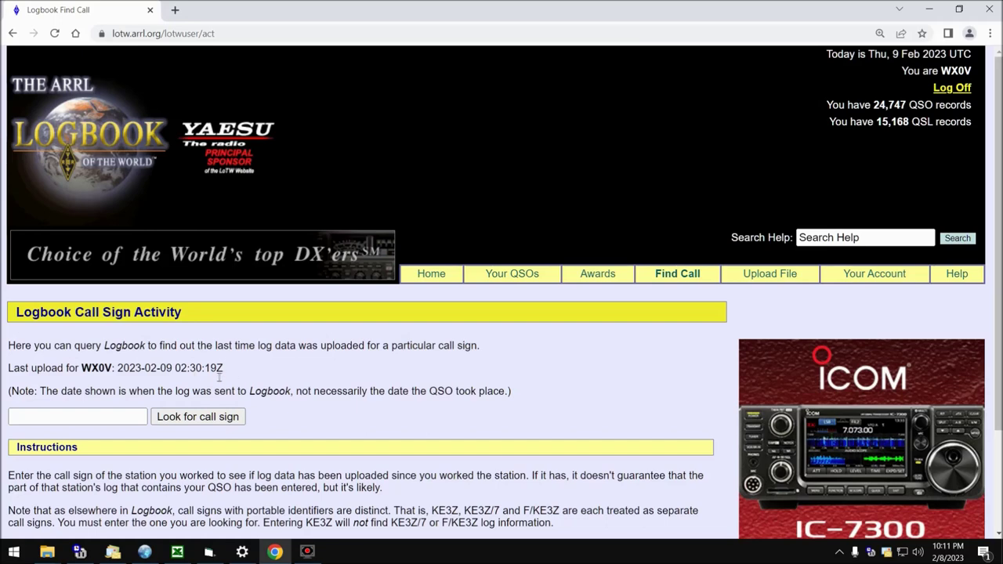